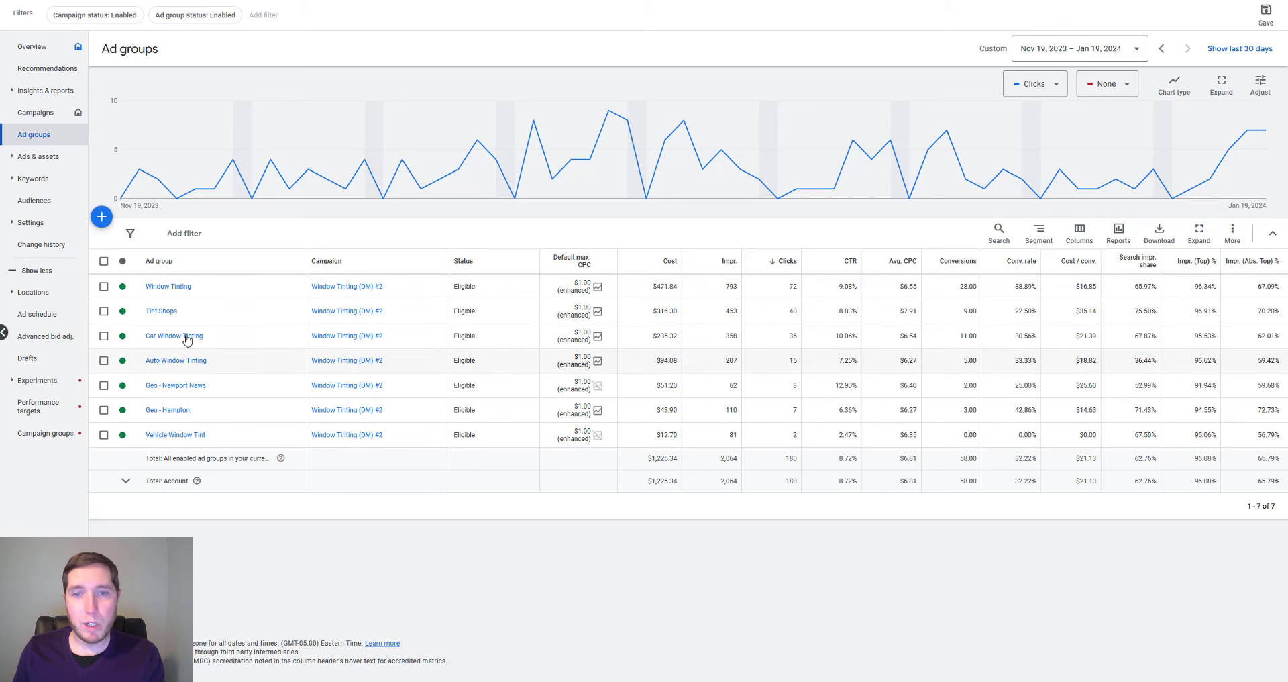
# Review the search keywords of the Window Tinting and Geo - Hampton ad groups, and return to the campaign's ad group list.
pyautogui.click(176, 286)
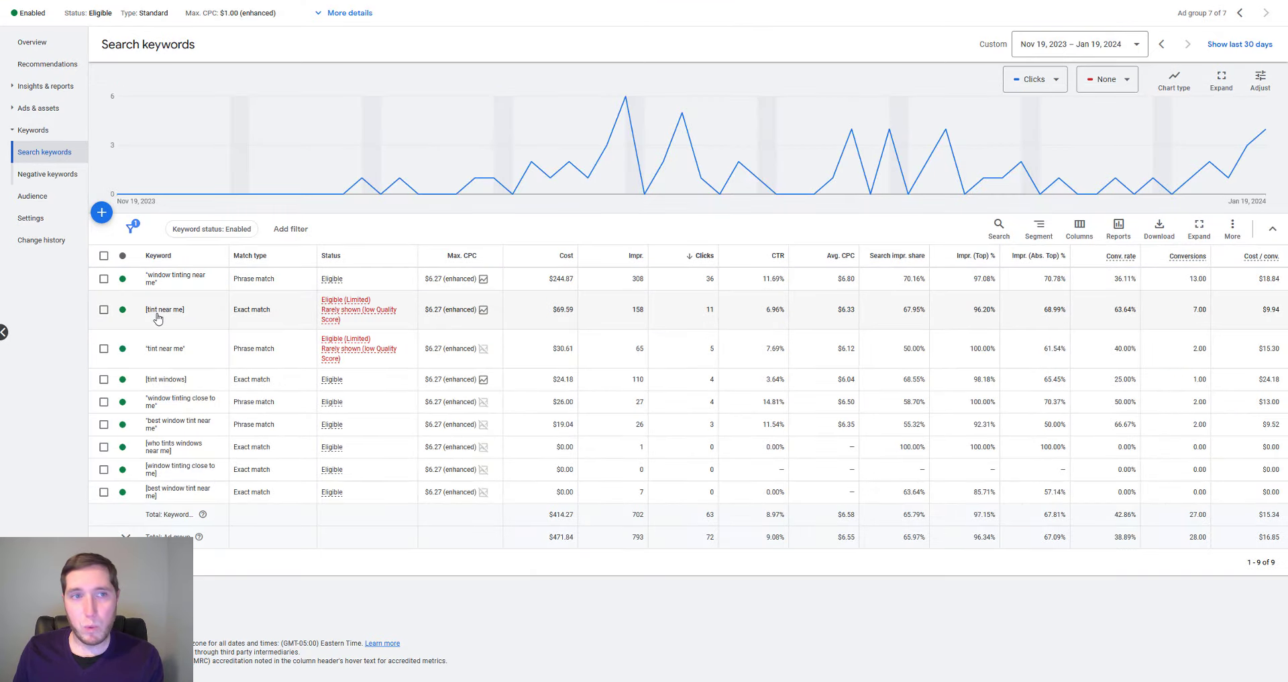
pyautogui.click(26, 151)
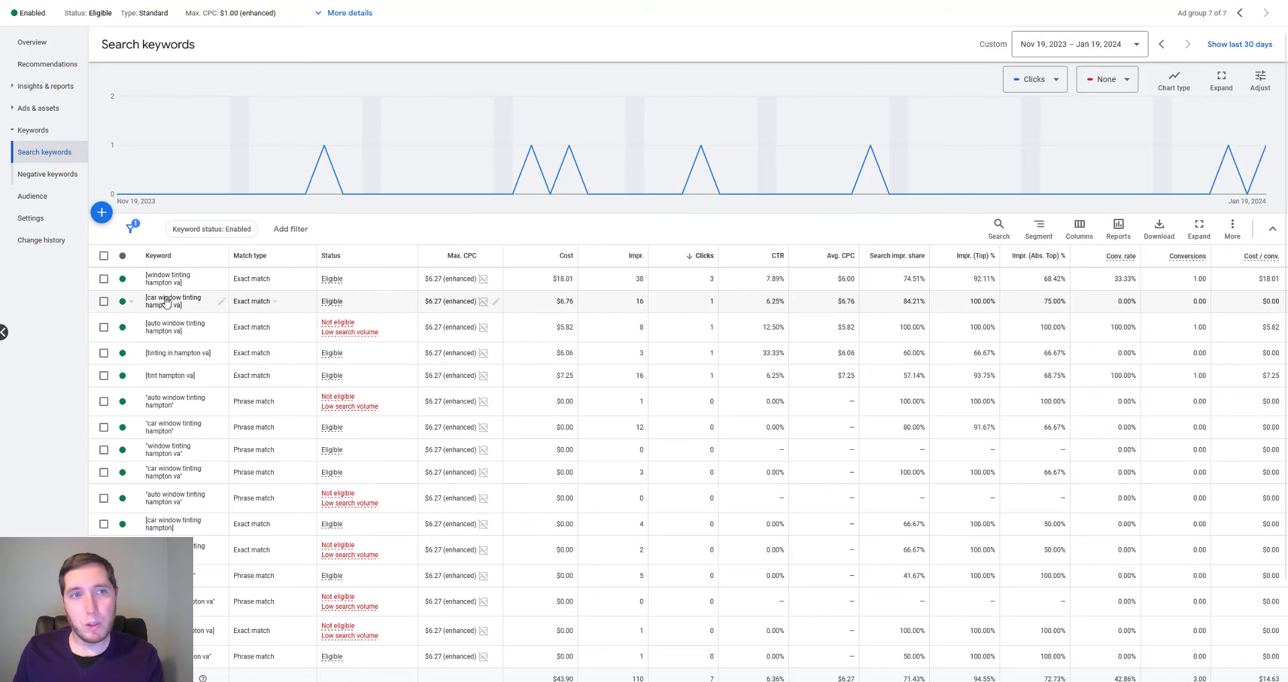
pyautogui.click(35, 108)
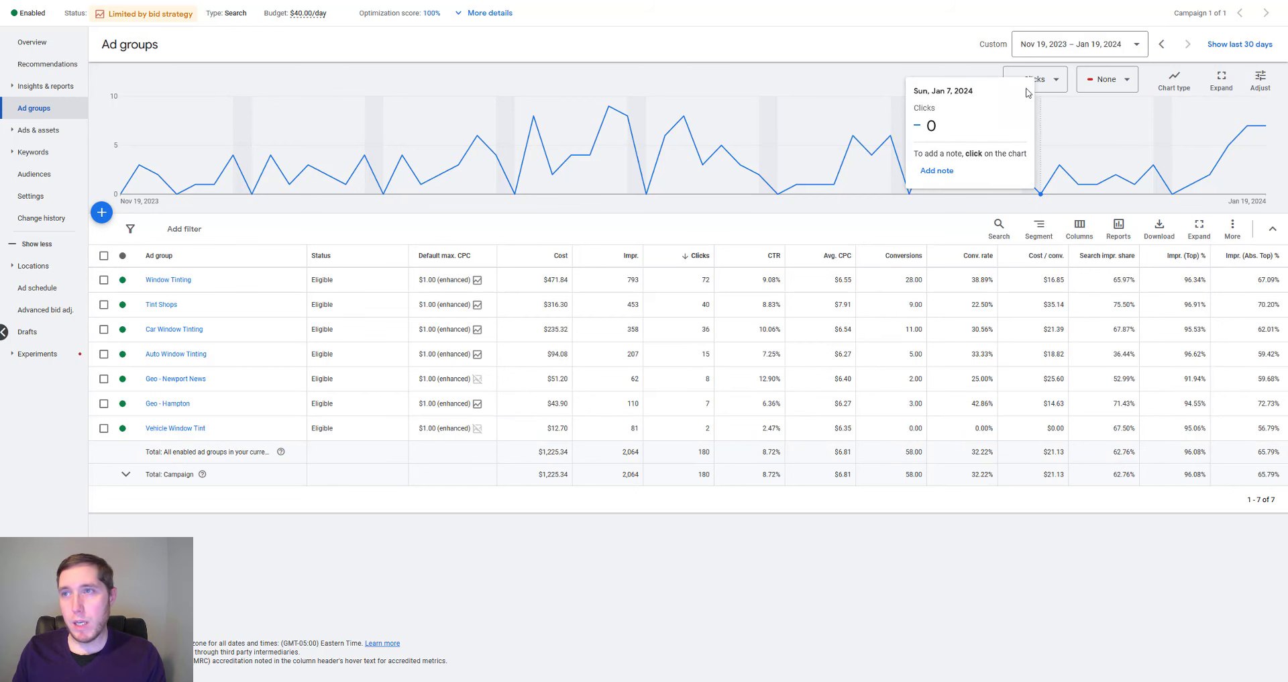
# Open Keyword Planner and start discovering new keywords from seed keywords.
pyautogui.click(1198, 13)
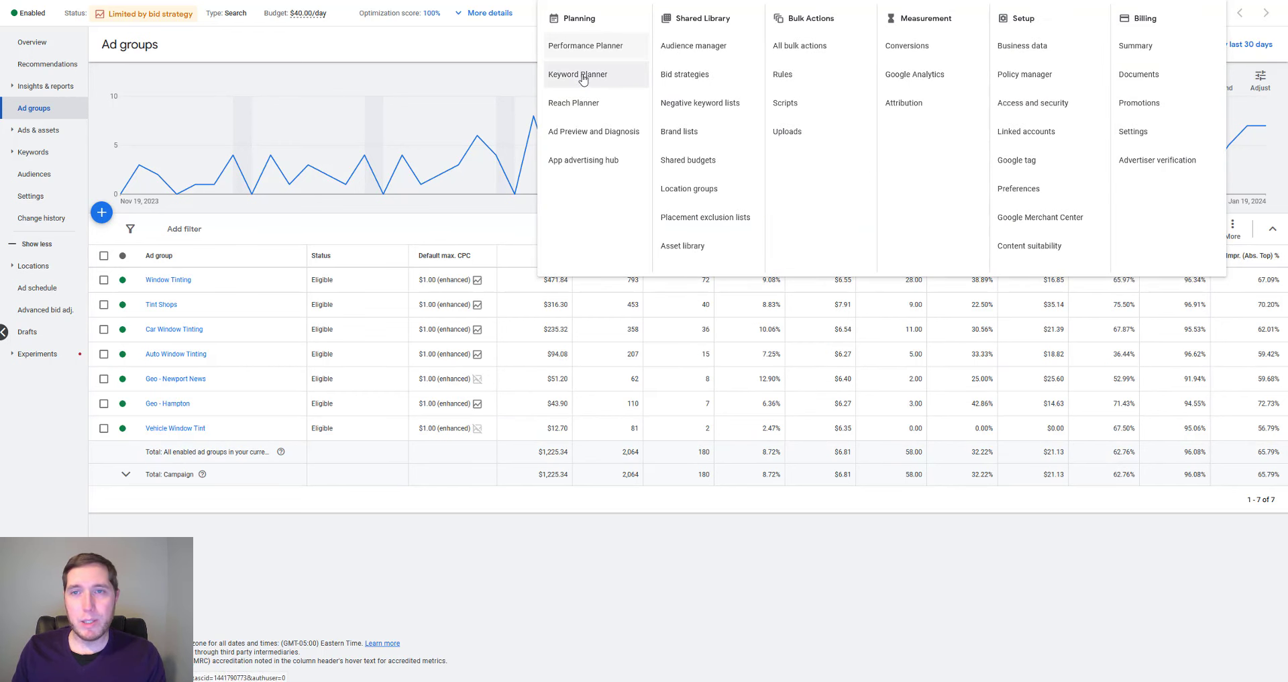
pyautogui.click(622, 79)
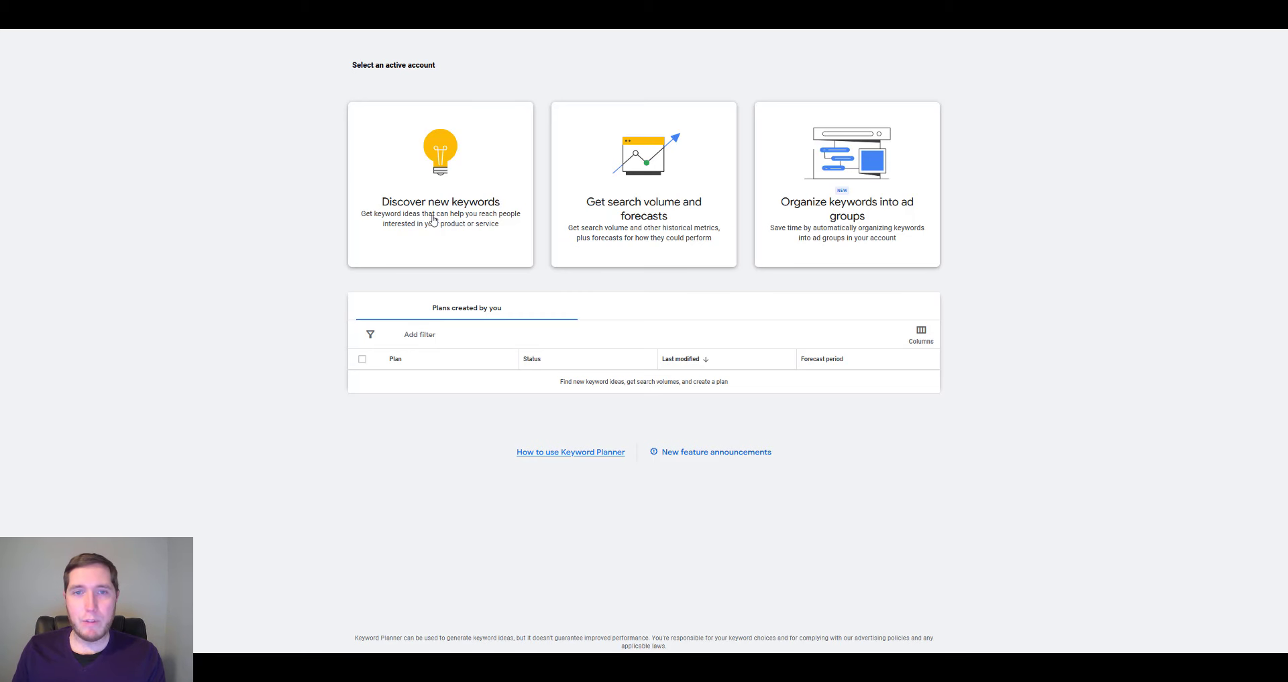
pyautogui.click(478, 191)
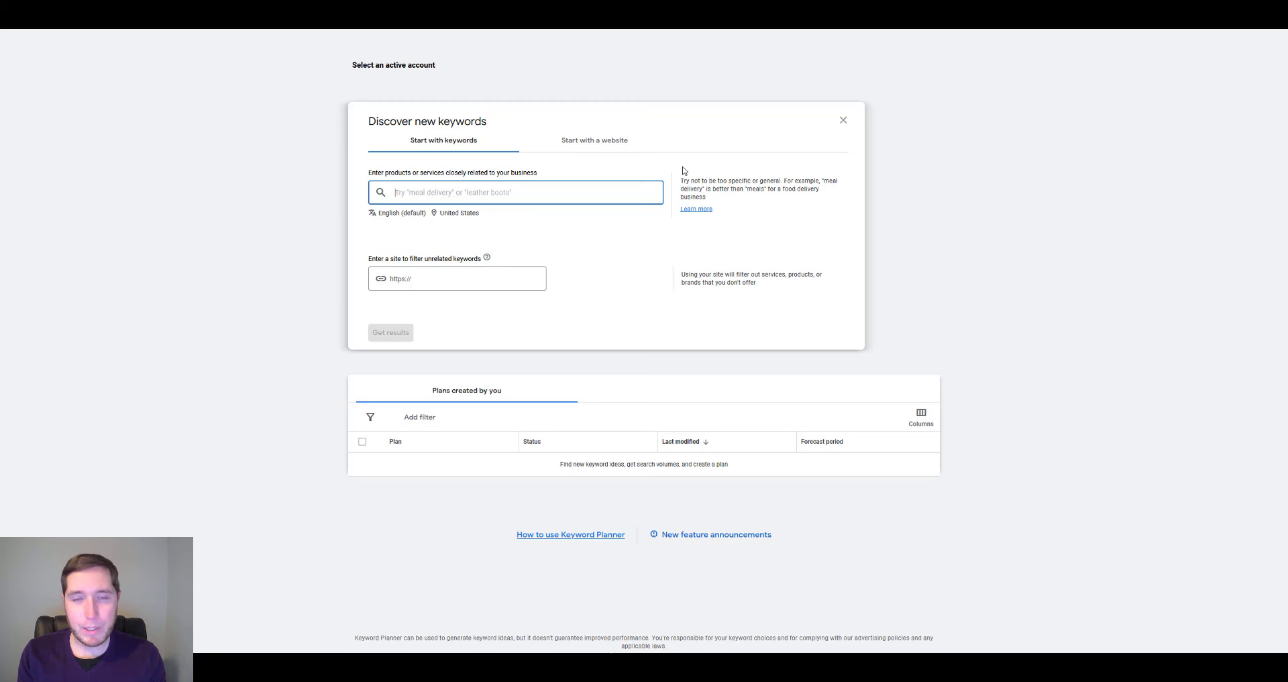
# Get keyword ideas for the seed keywords "window tinting near me", "auto window tinting" and "tint shops near me".
pyautogui.write('window ')
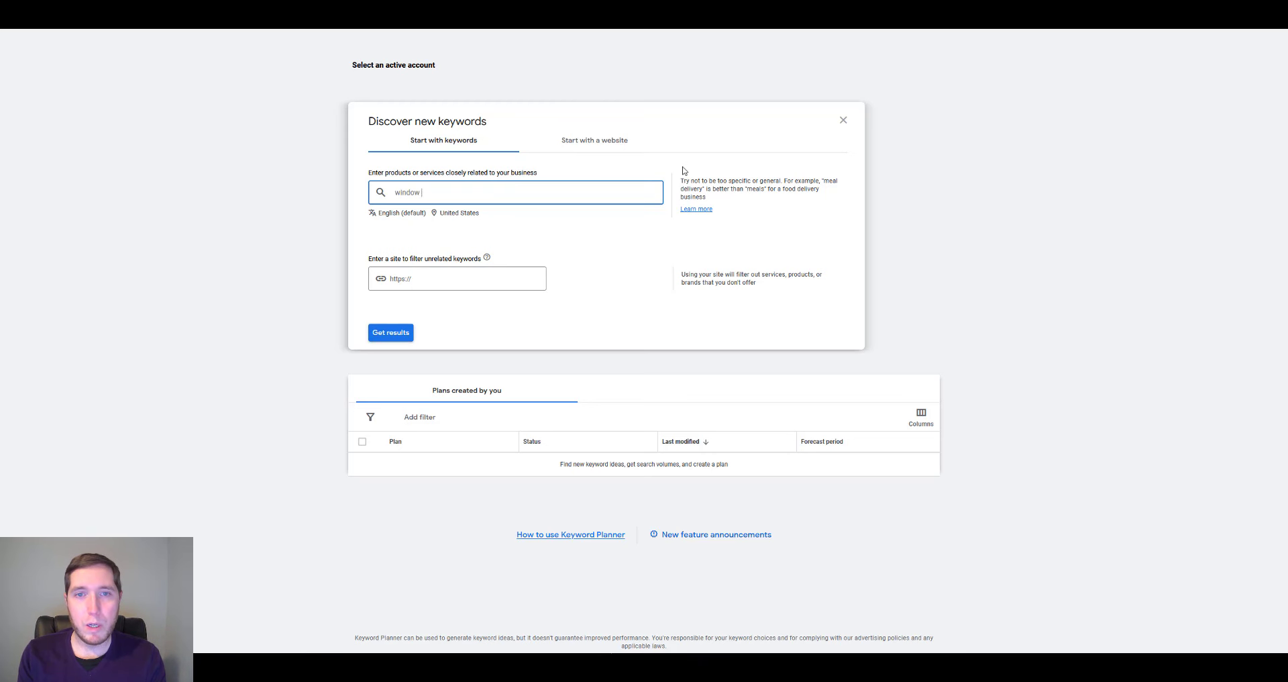
pyautogui.write('tinting near me')
pyautogui.press('Return')
pyautogui.write('aut')
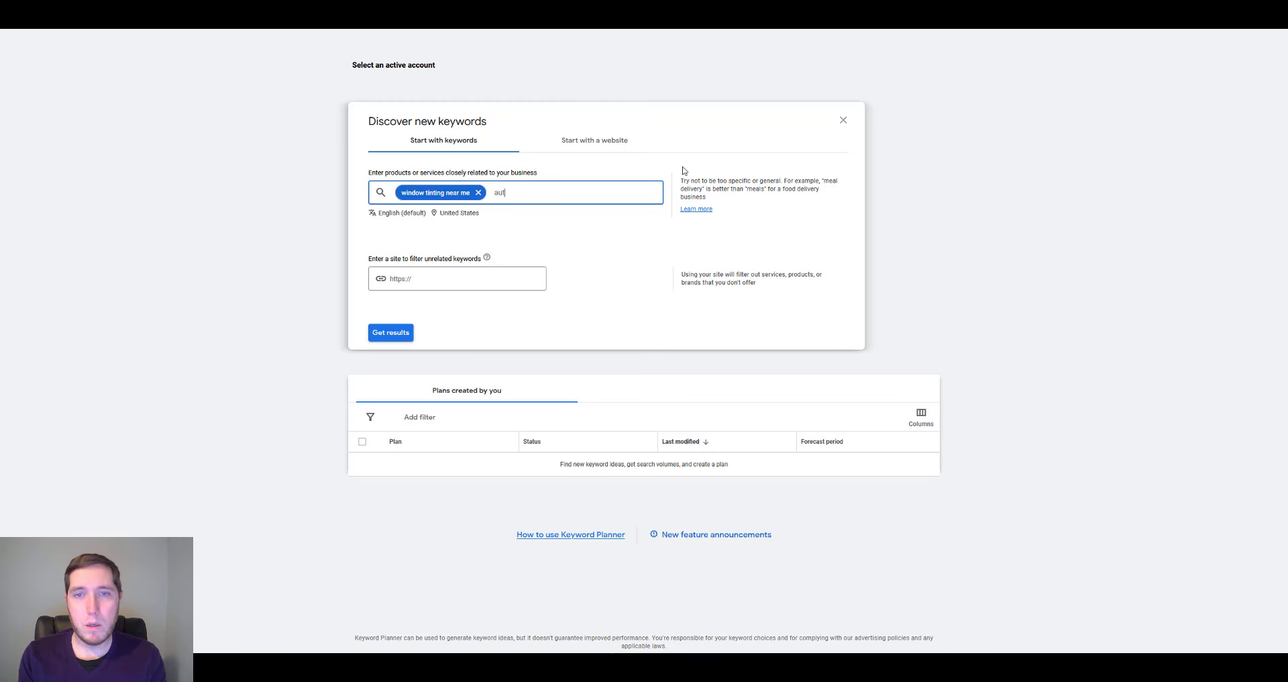
pyautogui.write('o window tinting')
pyautogui.press('Return')
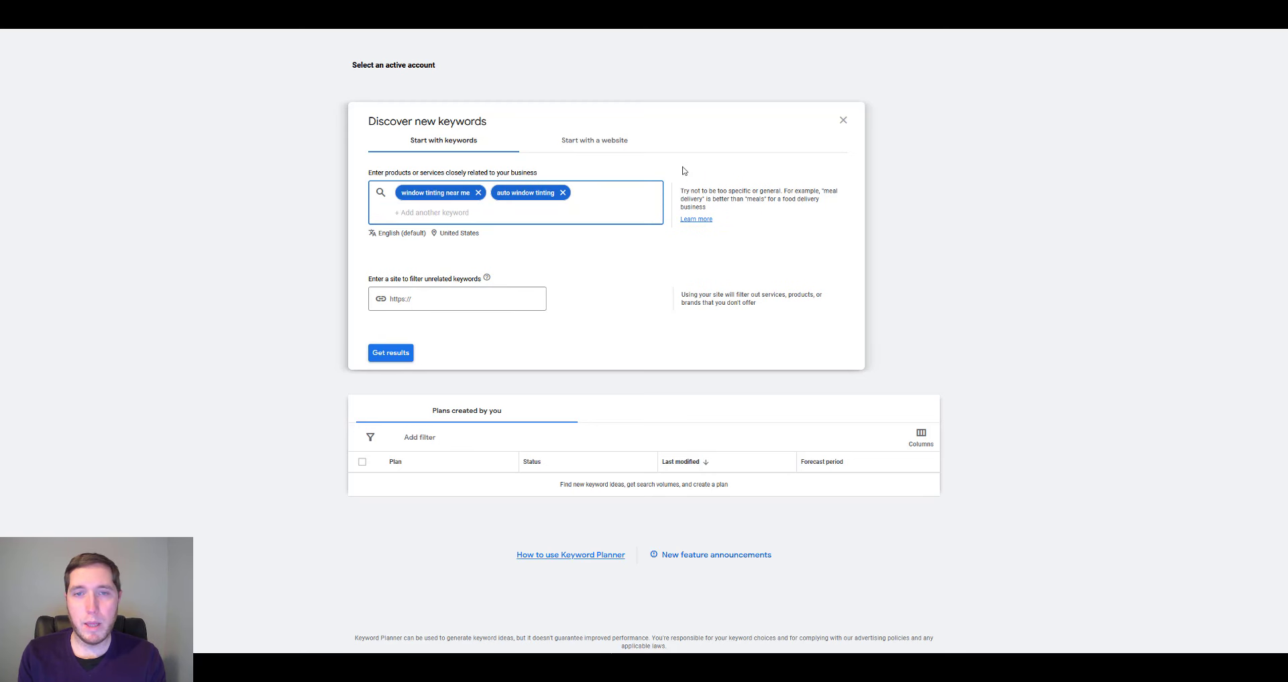
pyautogui.write('tint ')
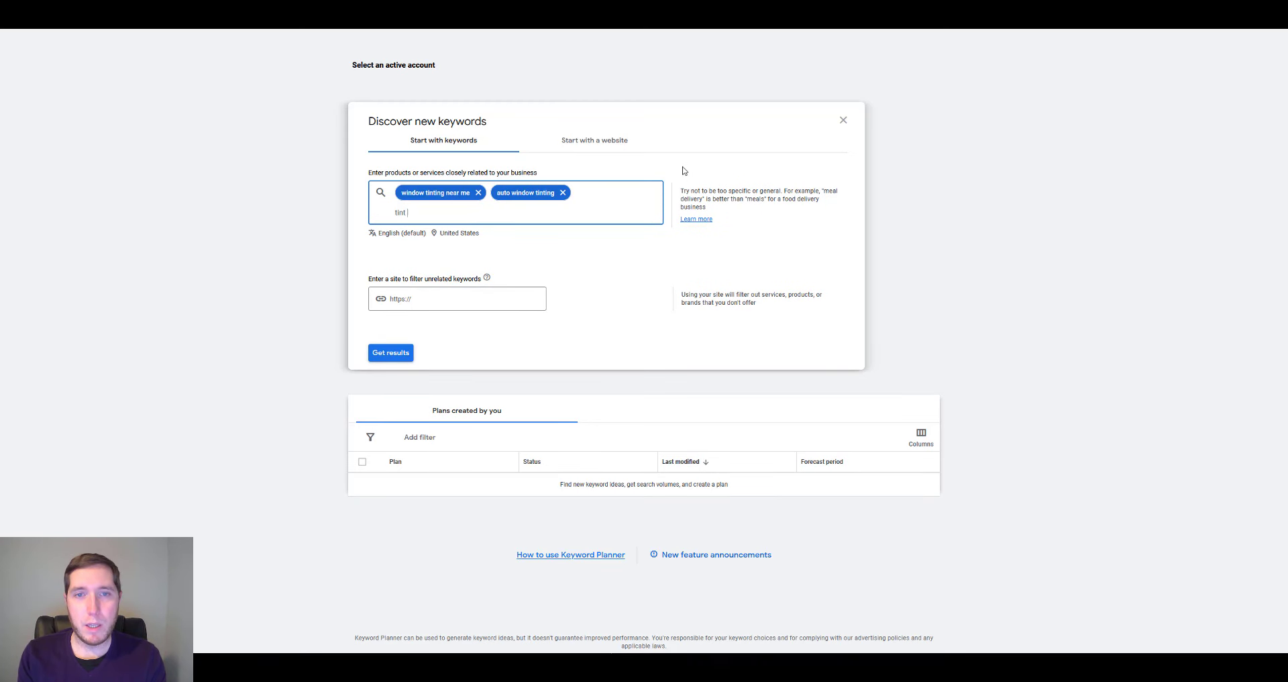
pyautogui.write('shops near me')
pyautogui.press('Return')
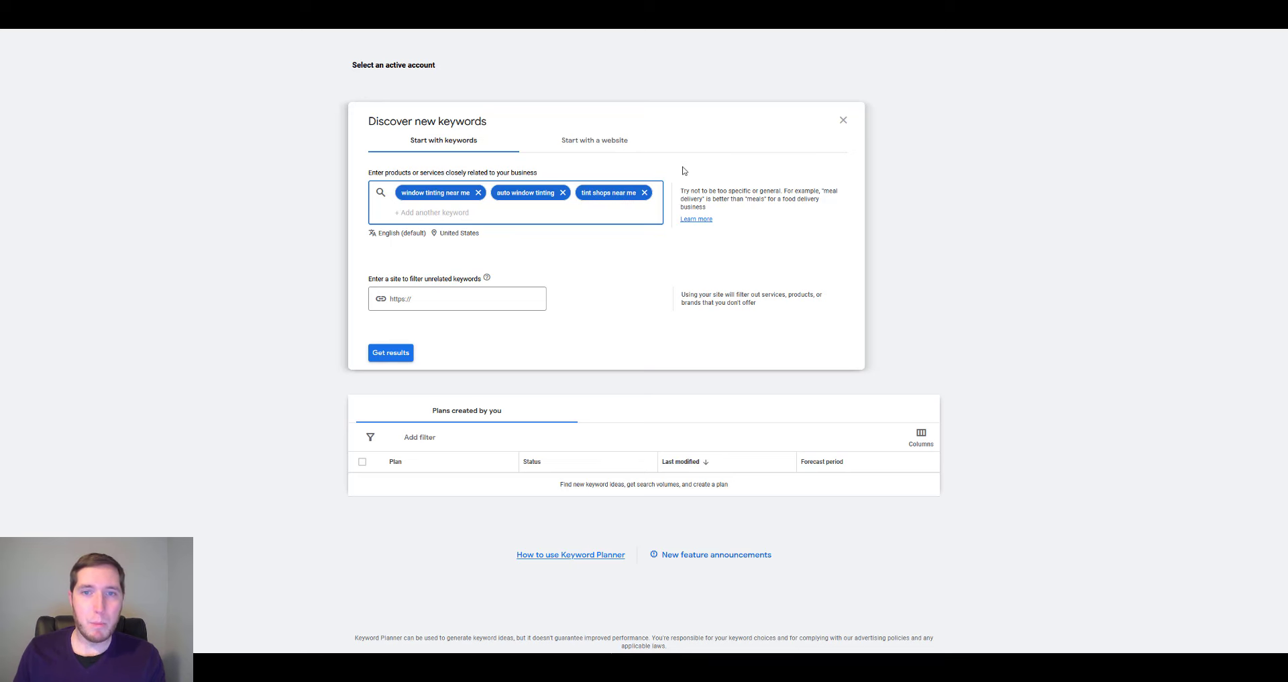
pyautogui.click(384, 357)
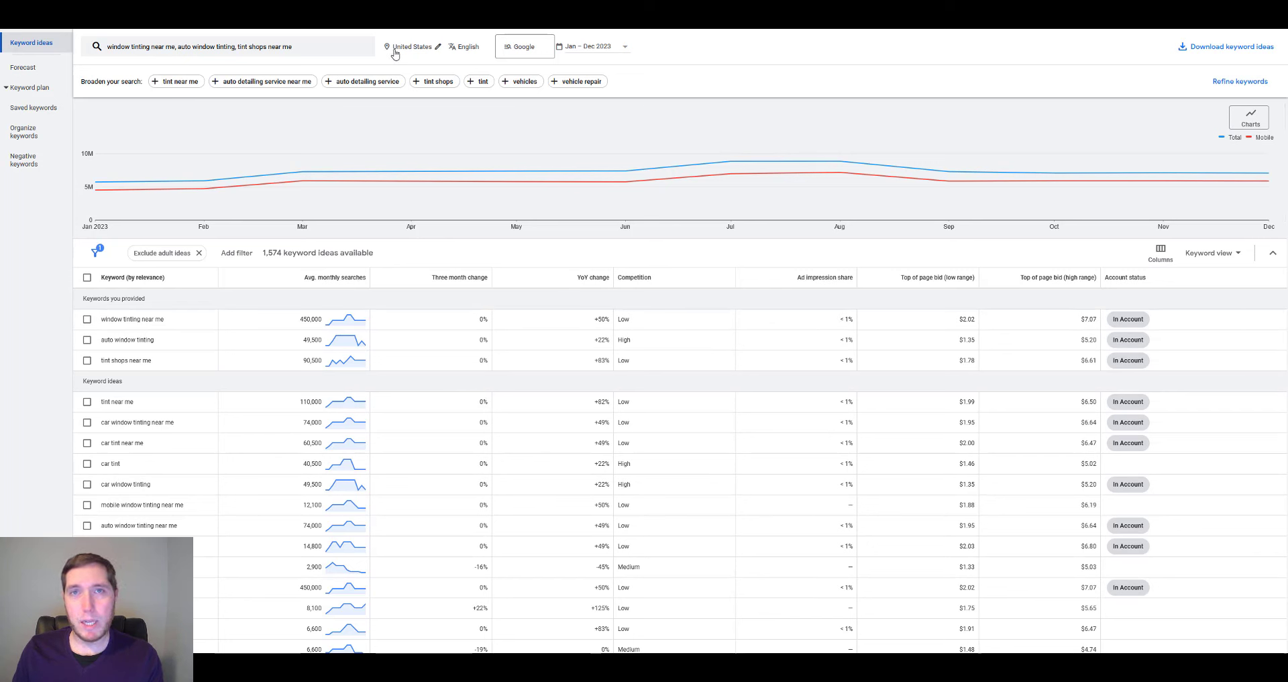
# Change the targeted location to the city of Dallas, Texas, removing United States, and save it.
pyautogui.click(416, 47)
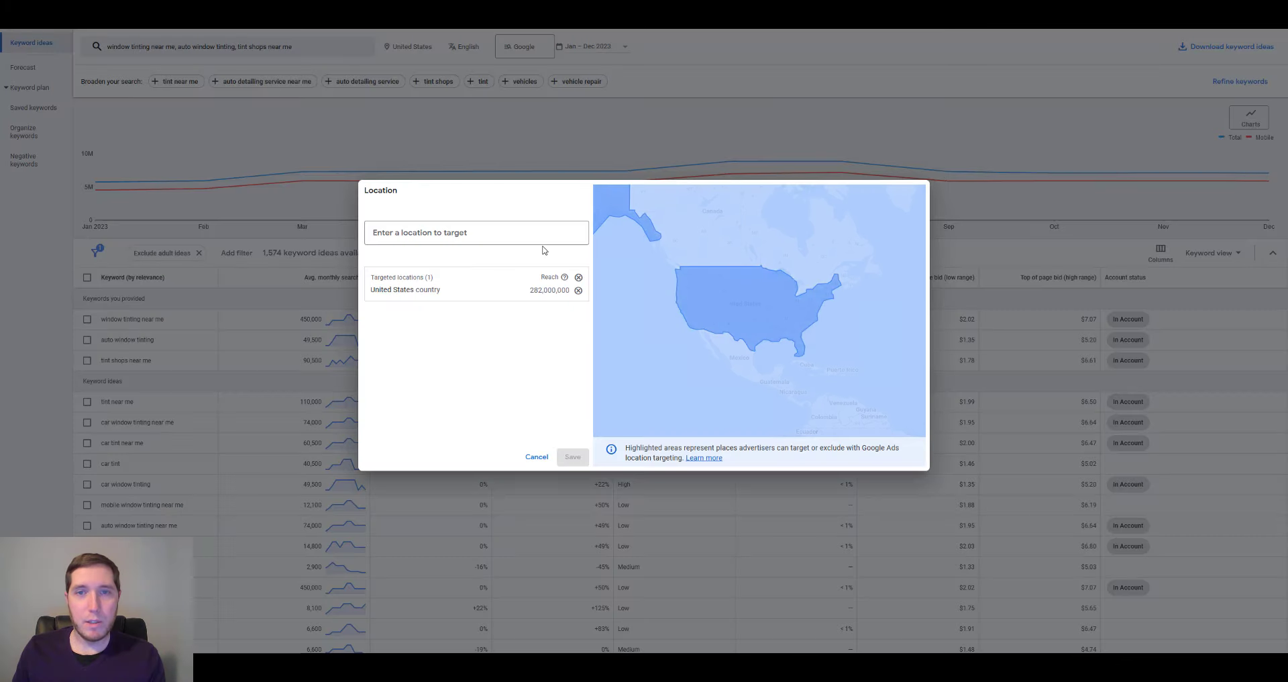
pyautogui.write('dallas')
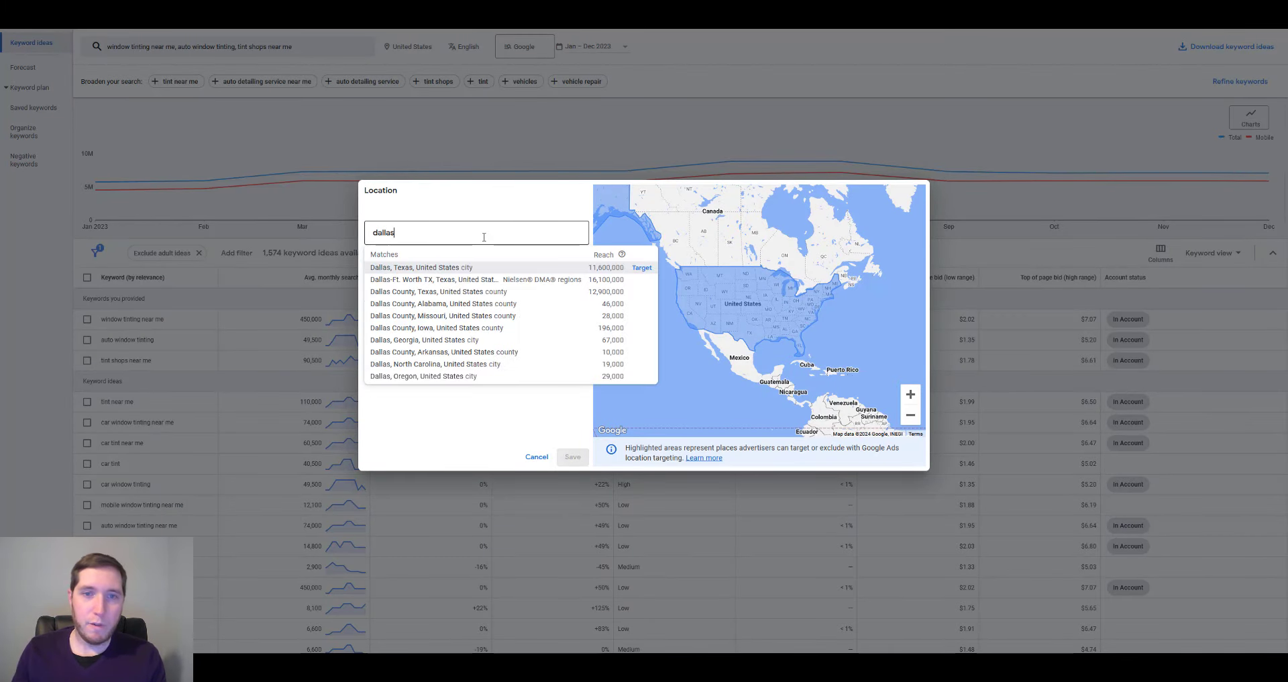
pyautogui.click(642, 268)
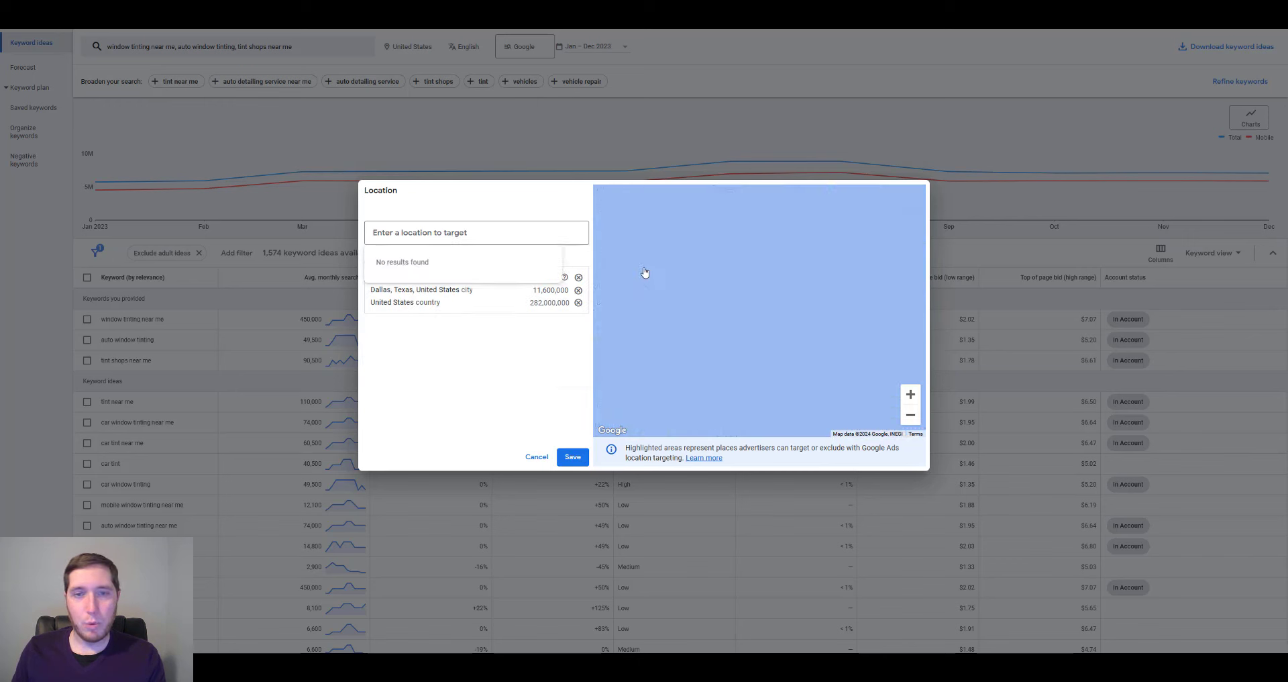
pyautogui.click(579, 303)
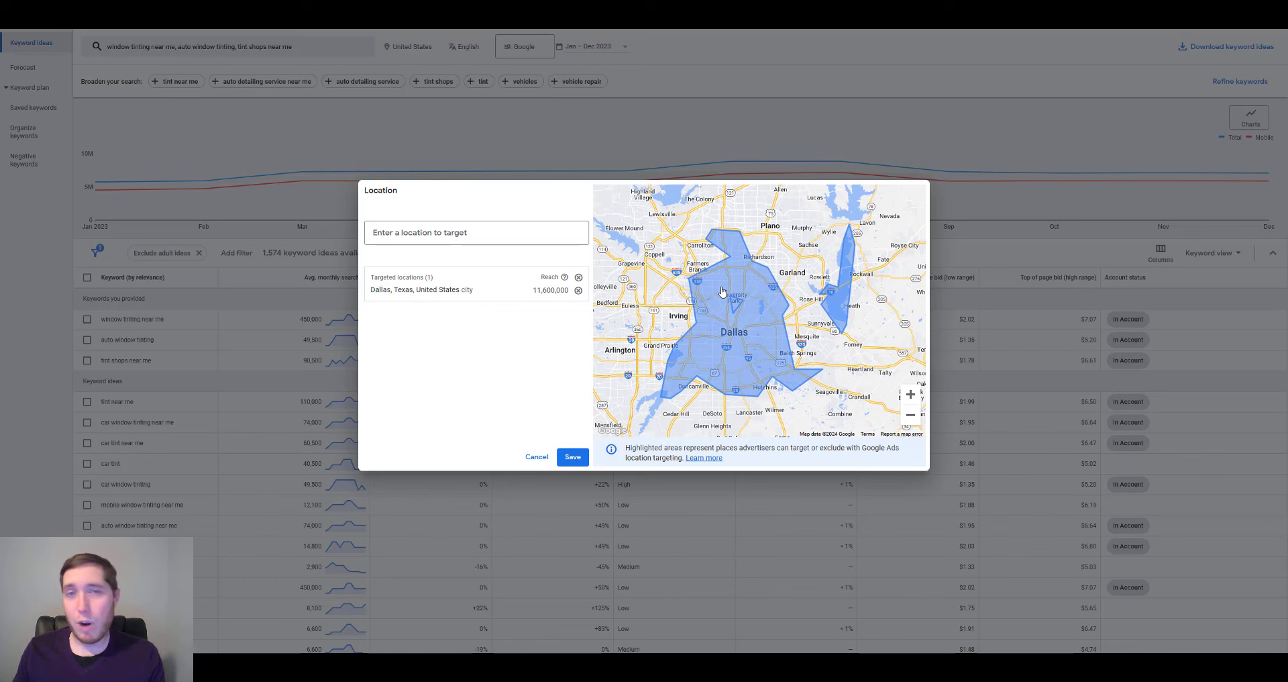
pyautogui.click(572, 456)
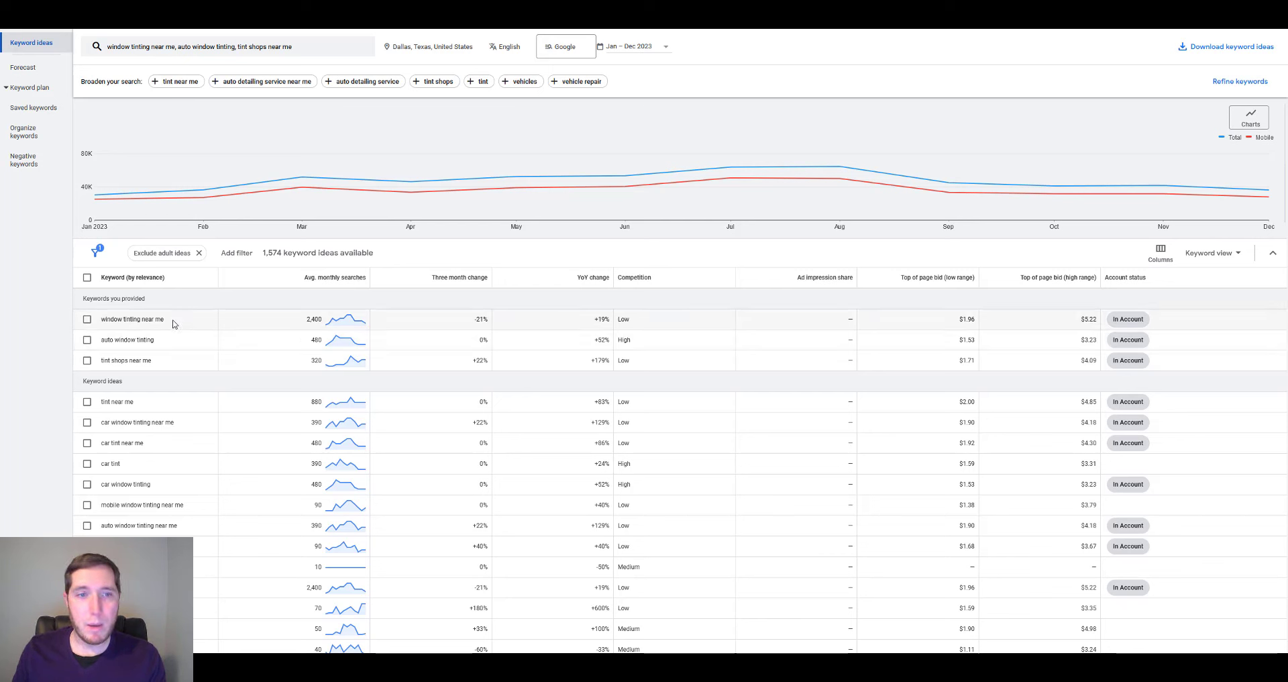
# Copy the keyword "window tinting near me" into cell A1 of the blank Google Sheets spreadsheet.
pyautogui.moveTo(172, 324); pyautogui.dragTo(109, 322)
pyautogui.hotkey('ctrl', 'c')
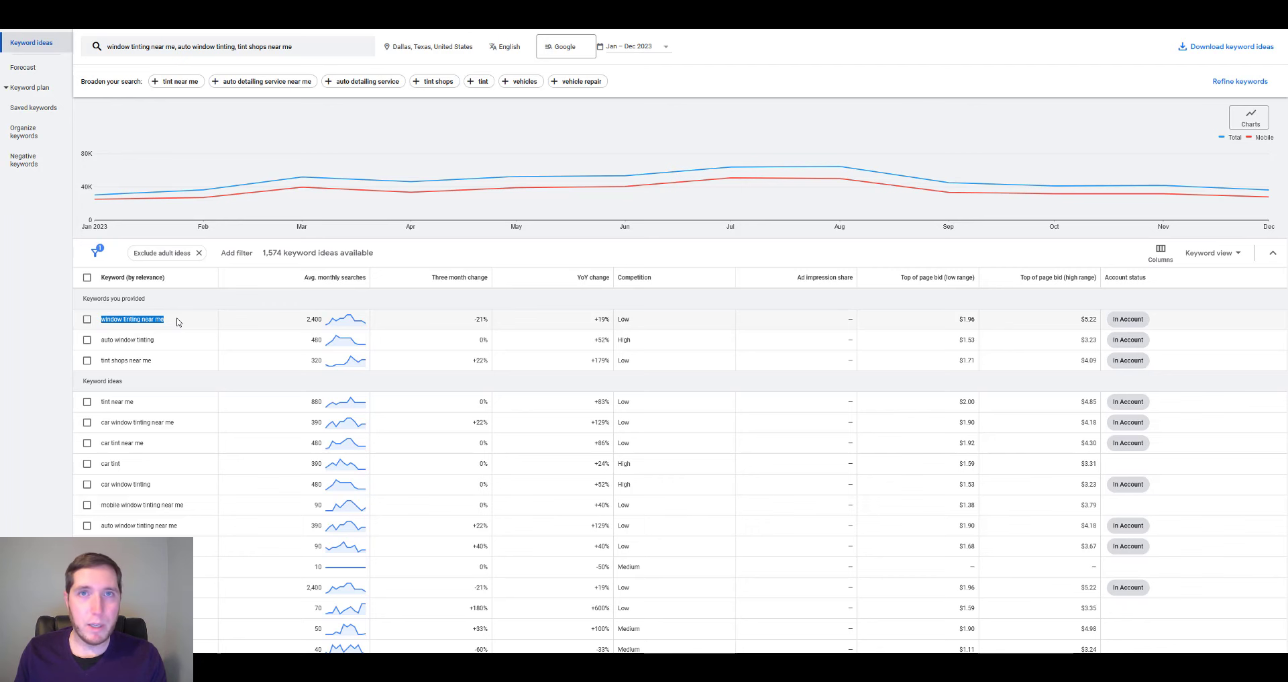
pyautogui.hotkey('ctrl', 'Tab')
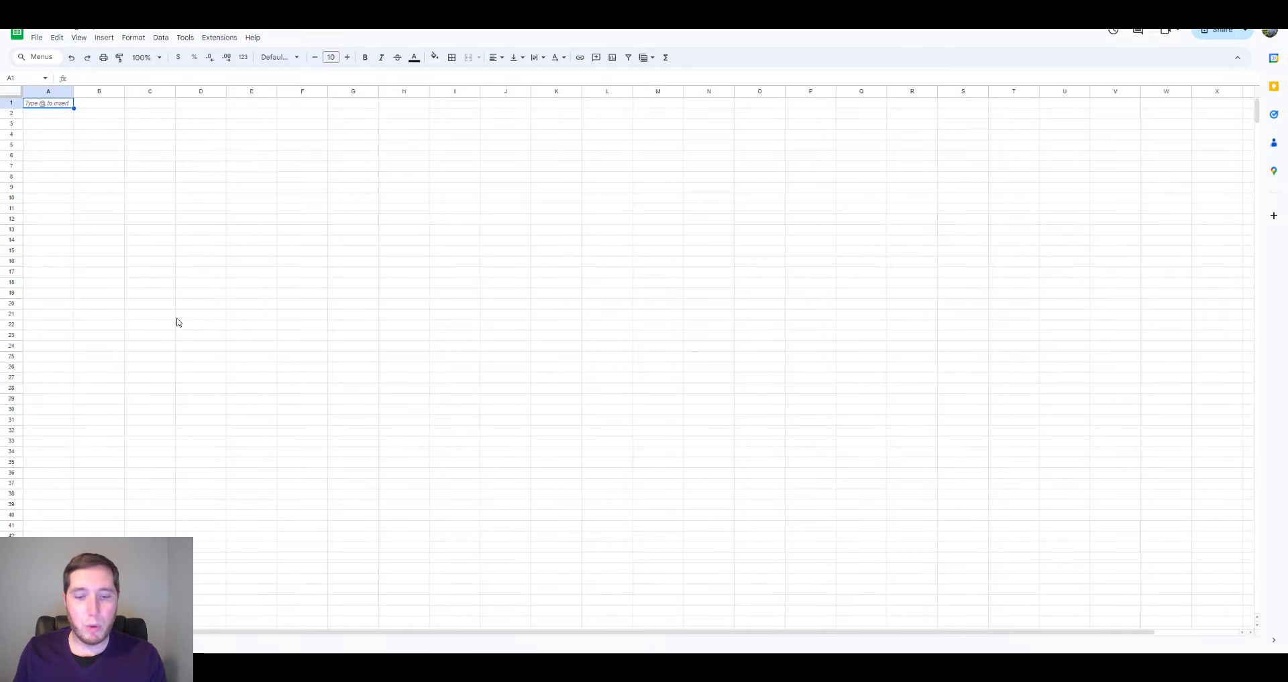
pyautogui.hotkey('ctrl', 'v')
pyautogui.press('Return')
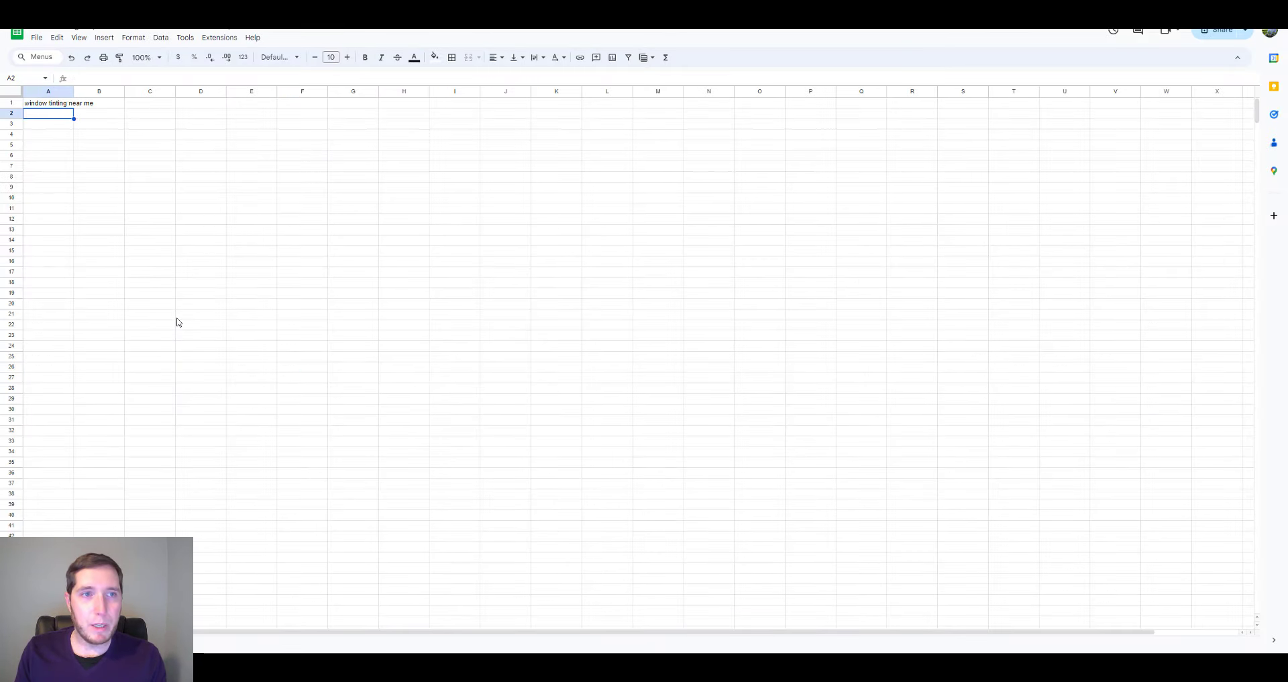
# Copy "auto window tinting" from Keyword Planner into cell C1 of the Google Sheets spreadsheet.
pyautogui.press('Right')
pyautogui.hotkey('ctrl', 'shift', 'Tab')
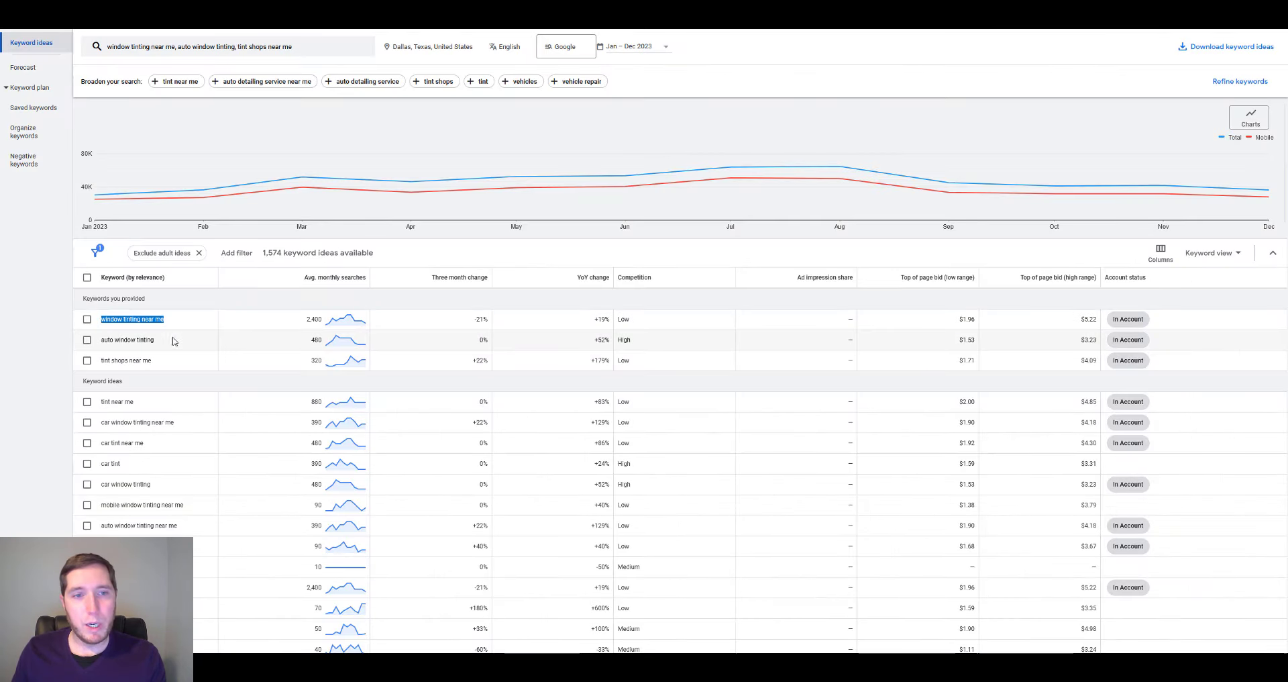
pyautogui.moveTo(160, 340); pyautogui.dragTo(101, 342)
pyautogui.hotkey('ctrl', 'c')
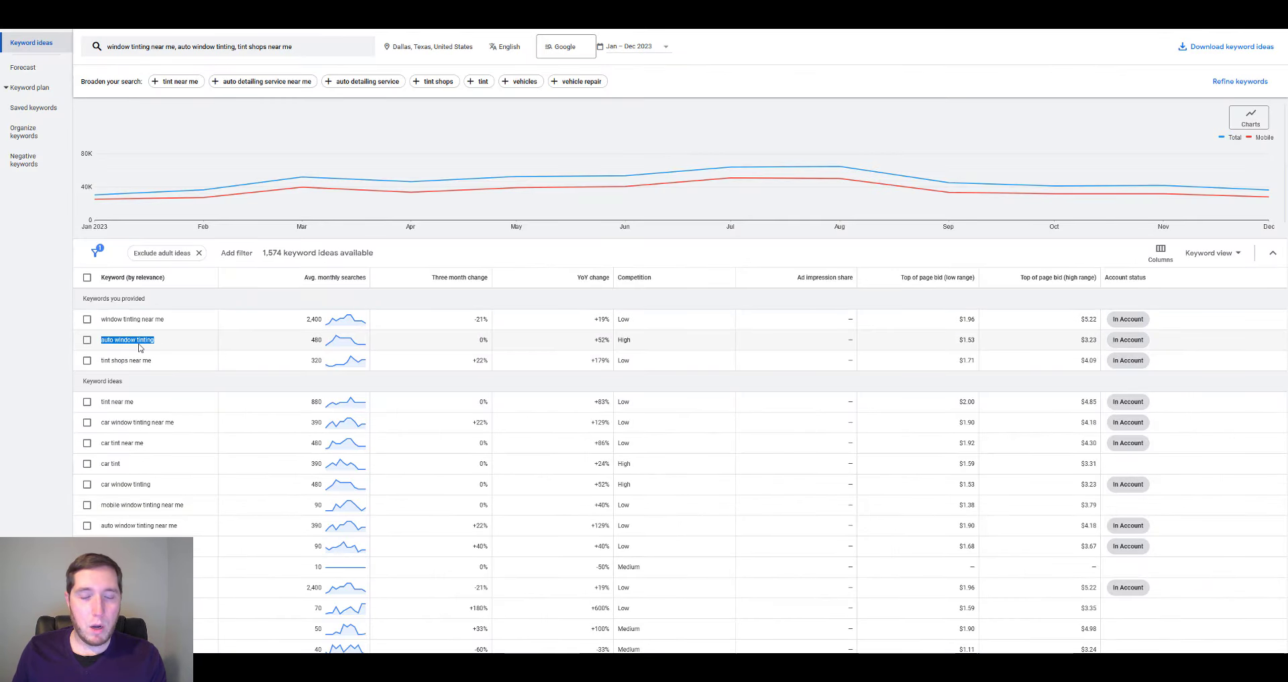
pyautogui.hotkey('ctrl', 'Tab')
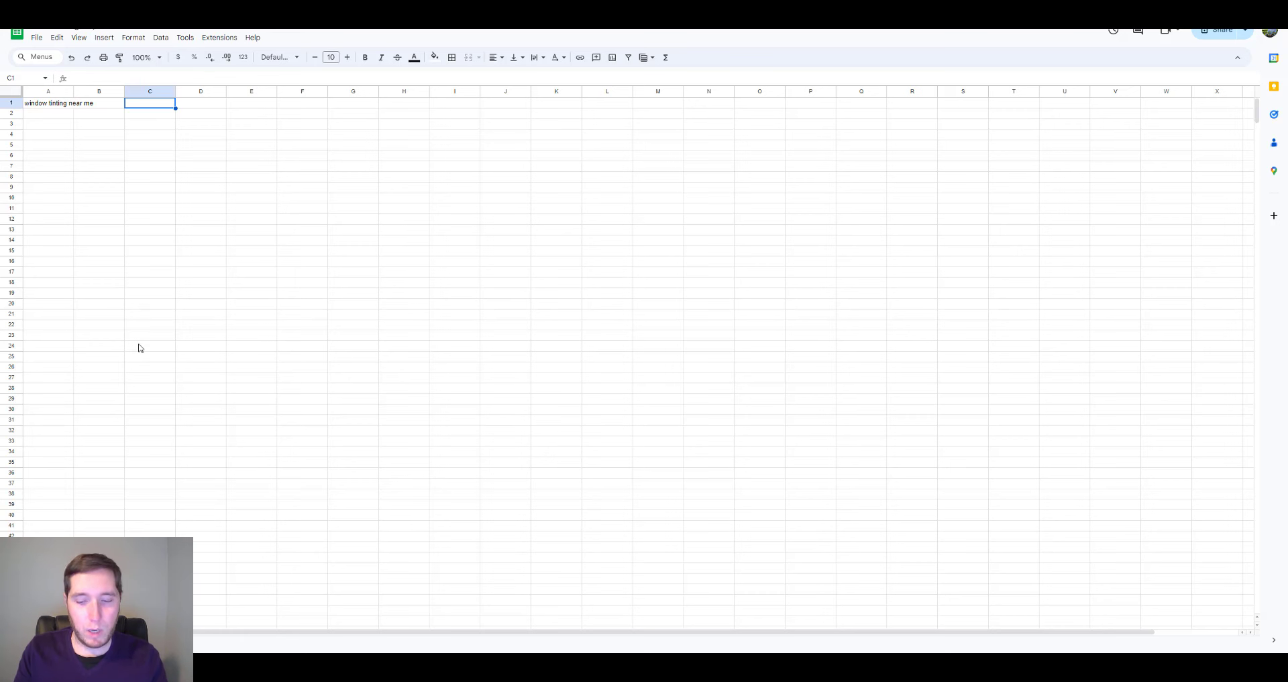
pyautogui.hotkey('ctrl', 'v')
pyautogui.press('Return')
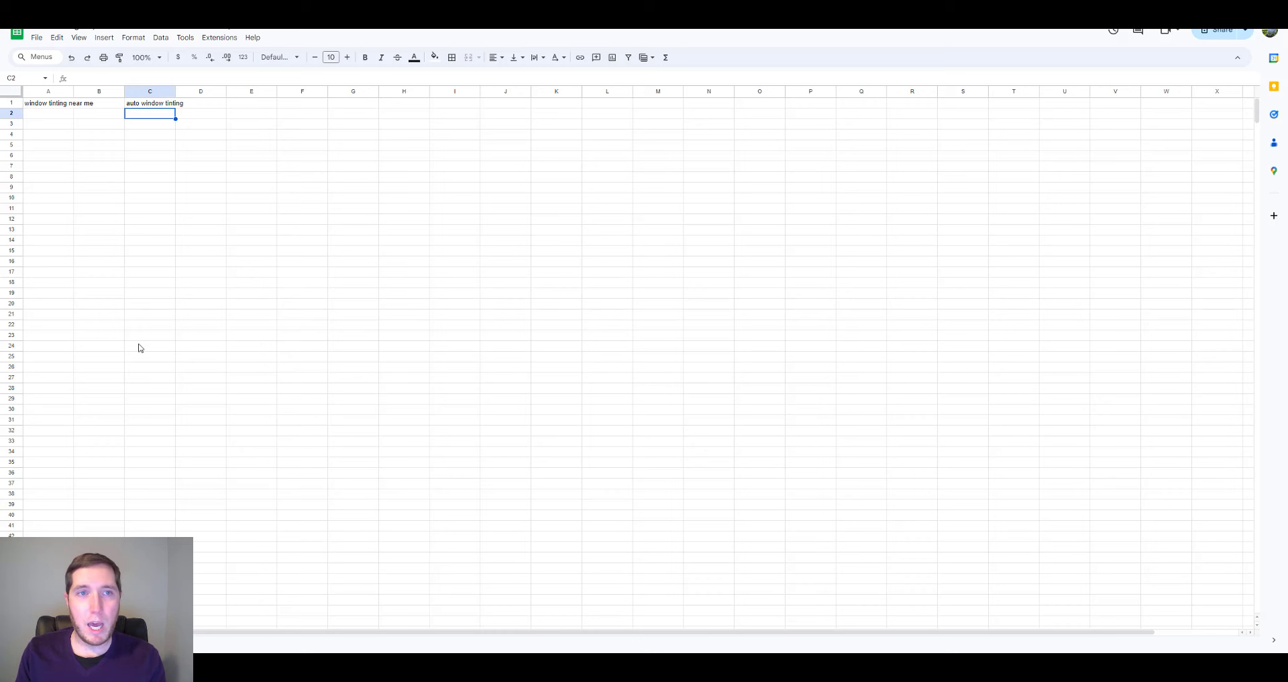
# Copy "tint shops near me" from Keyword Planner into cell E1 of the Google Sheets spreadsheet.
pyautogui.hotkey('alt', 'Tab')
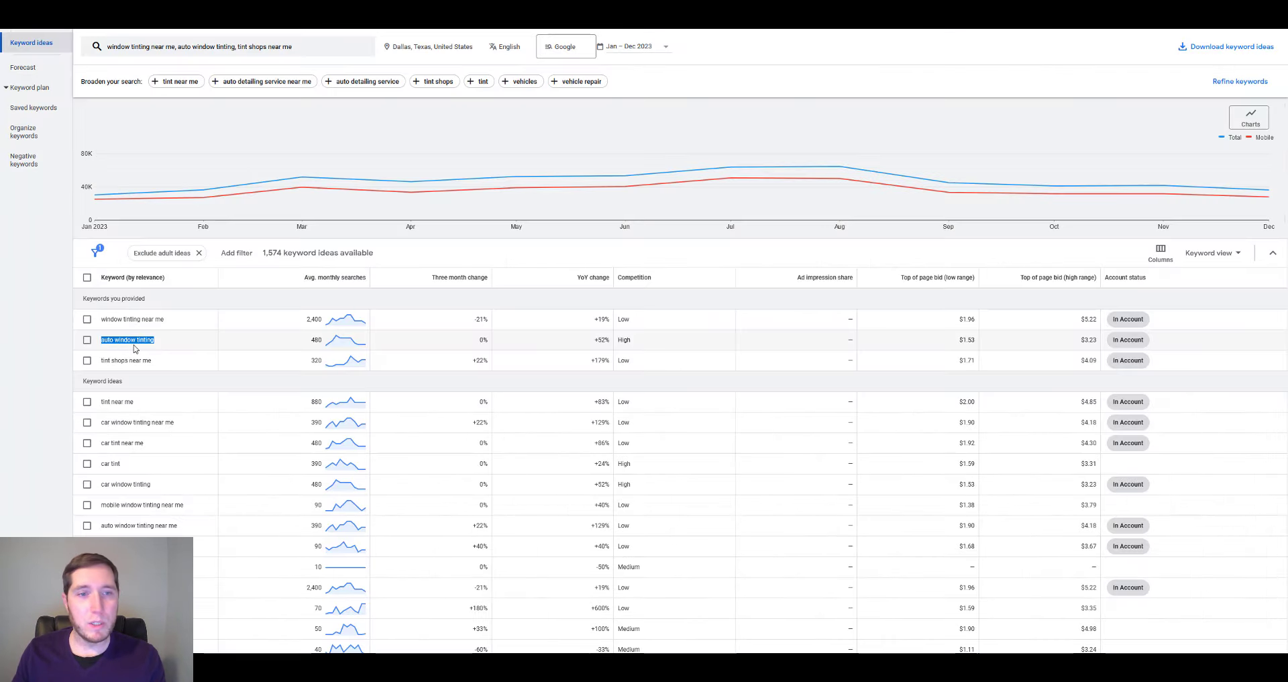
pyautogui.moveTo(154, 361); pyautogui.dragTo(100, 362)
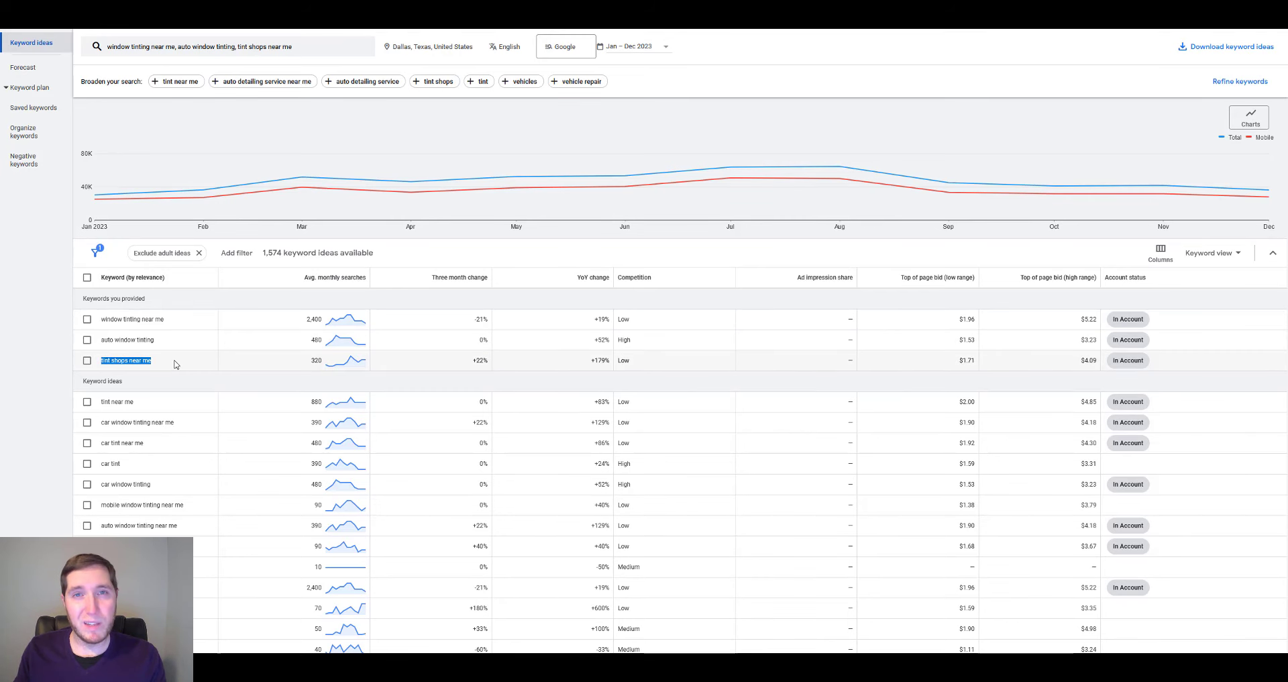
pyautogui.hotkey('ctrl', 'c')
pyautogui.hotkey('alt', 'Tab')
pyautogui.press('Right')
pyautogui.press('Right')
pyautogui.press('Up')
pyautogui.hotkey('ctrl', 'v')
pyautogui.press('Return')
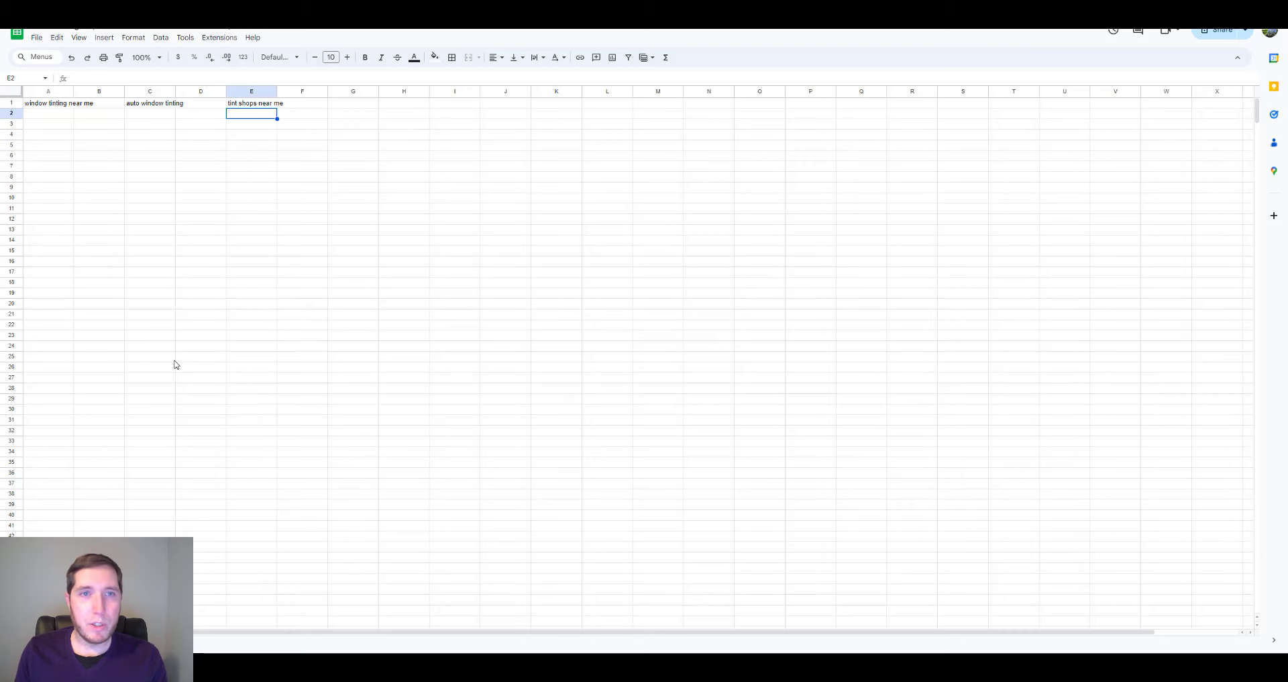
# Copy the keyword idea "tint near me" from Keyword Planner into cell A2, under "window tinting near me" in Google Sheets.
pyautogui.hotkey('alt', 'Tab')
pyautogui.scroll(-1, 173, 363)
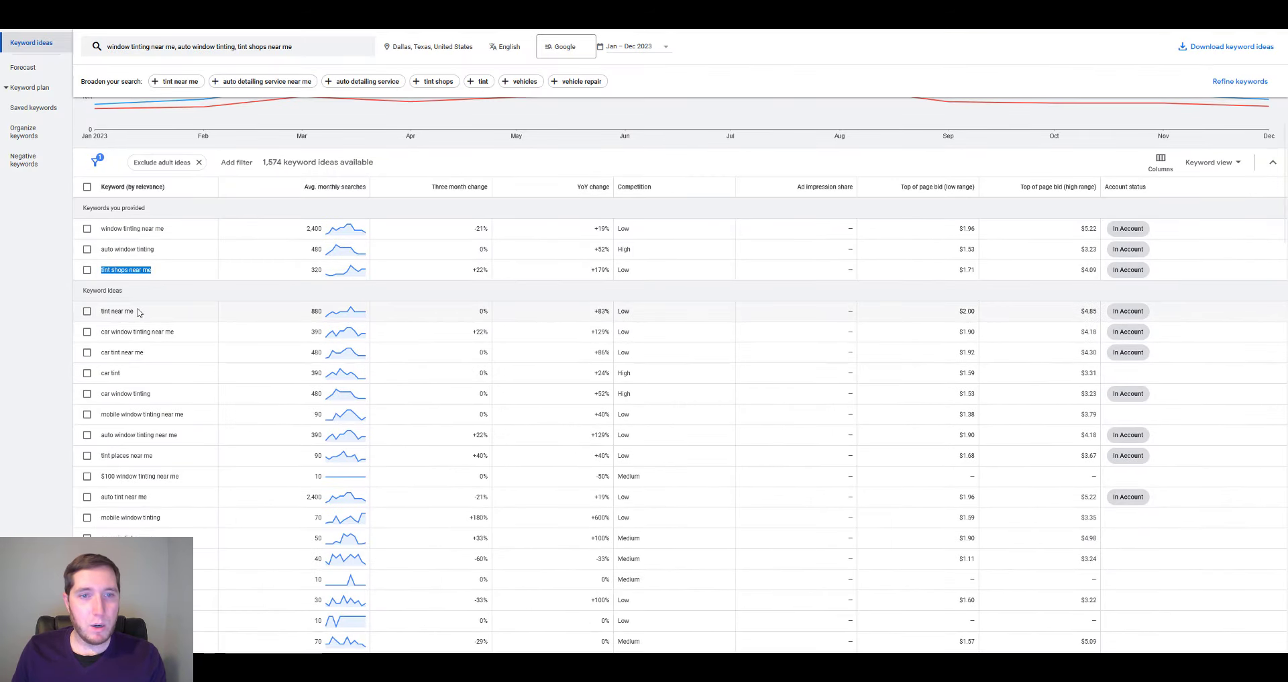
pyautogui.moveTo(139, 312); pyautogui.dragTo(94, 317)
pyautogui.hotkey('ctrl', 'c')
pyautogui.hotkey('alt', 'Tab')
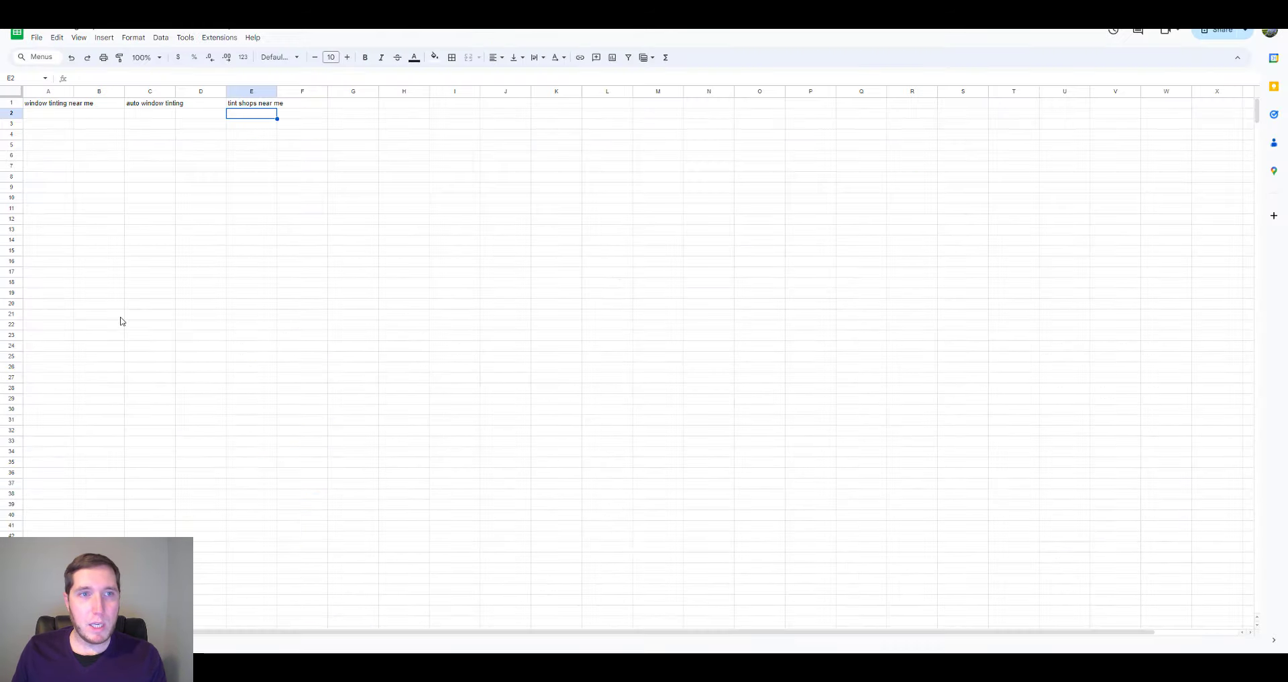
pyautogui.click(46, 114)
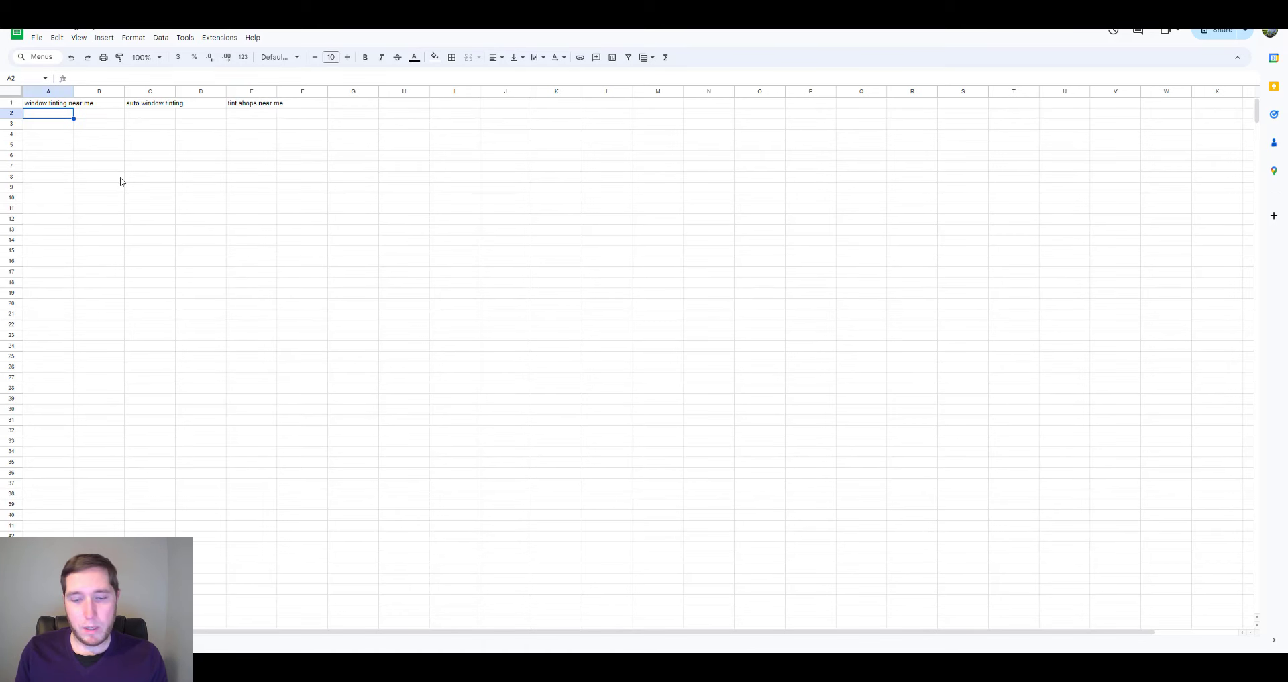
pyautogui.hotkey('ctrl', 'v')
pyautogui.press('Return')
# Copy the keyword idea "car window tinting near me" from Keyword Planner into cell G1 in Google Sheets as a new group.
pyautogui.hotkey('alt', 'Tab')
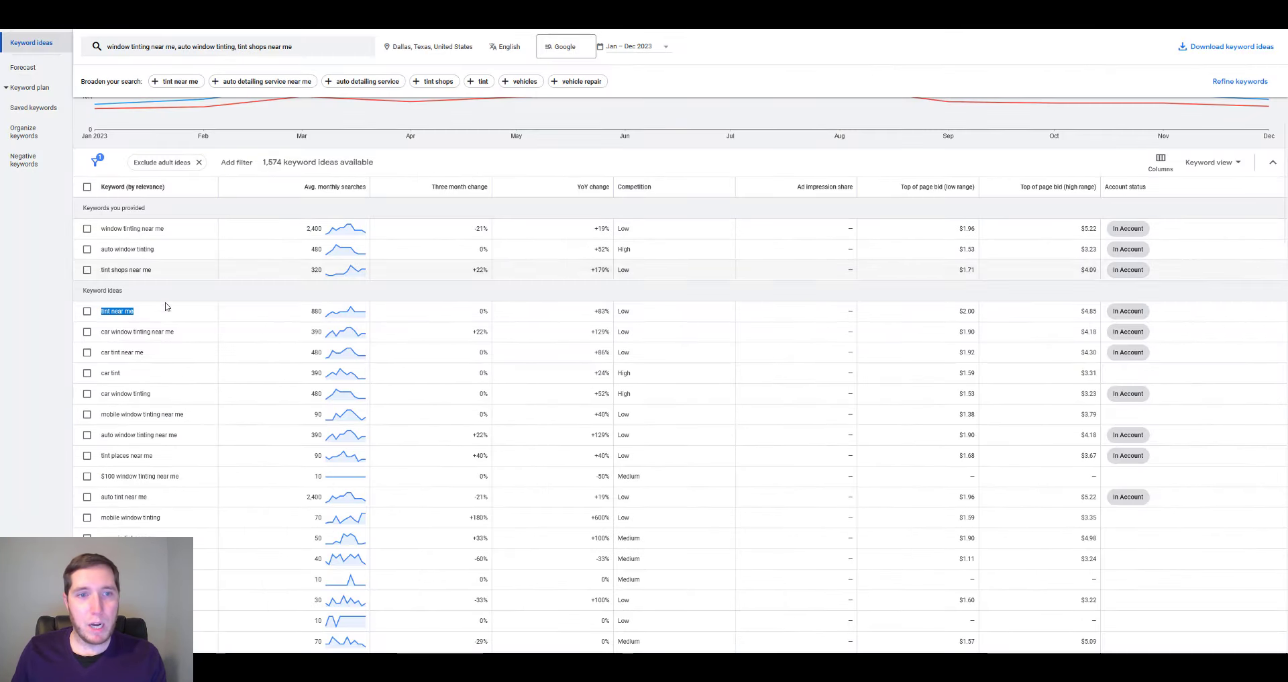
pyautogui.moveTo(175, 333); pyautogui.dragTo(100, 335)
pyautogui.hotkey('ctrl', 'c')
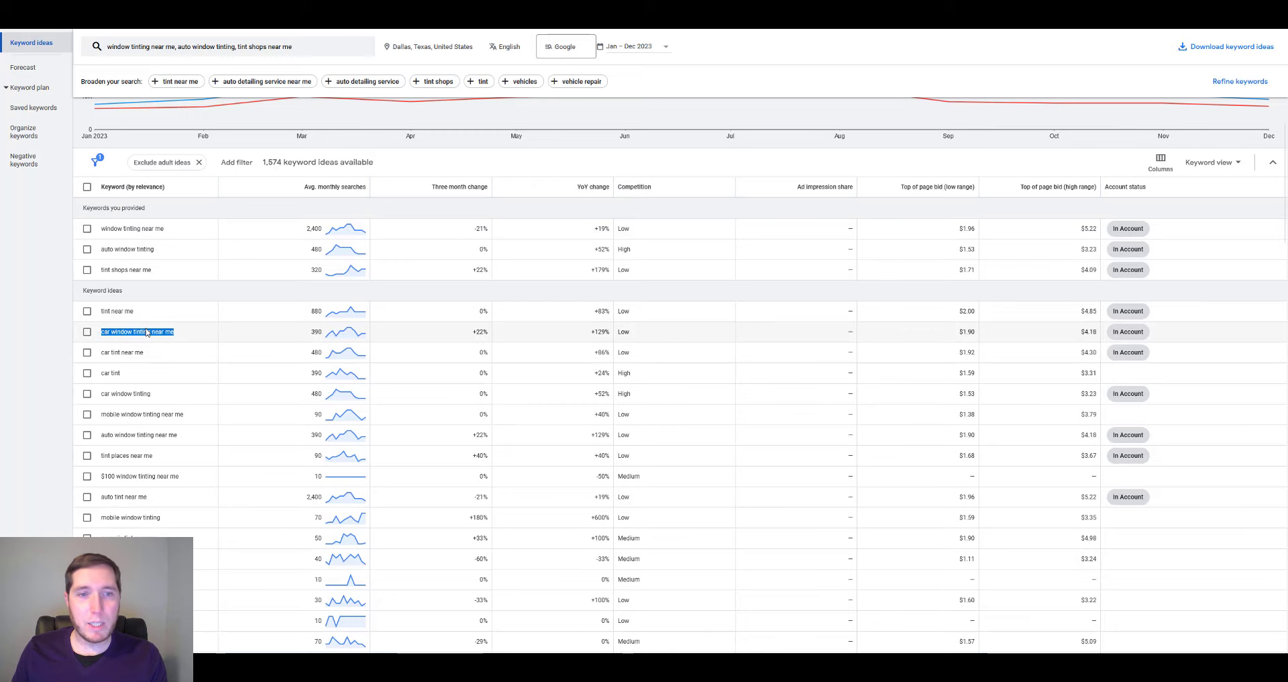
pyautogui.hotkey('alt', 'Tab')
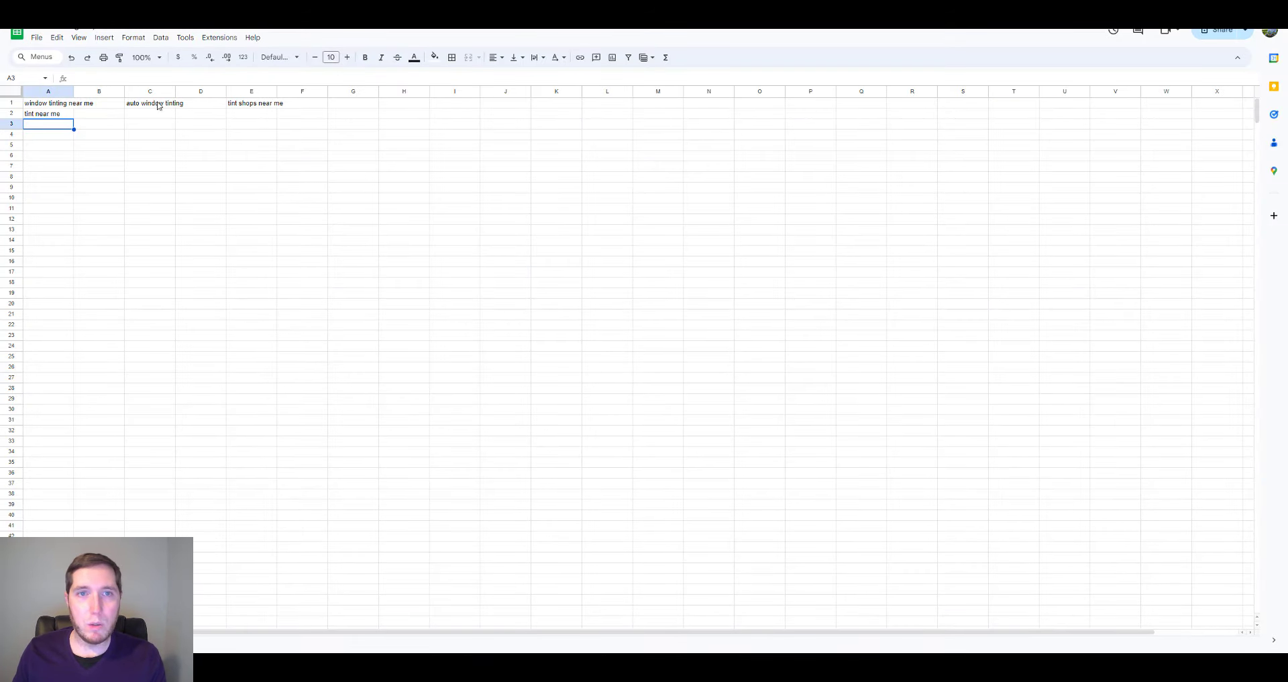
pyautogui.click(352, 104)
pyautogui.hotkey('ctrl', 'v')
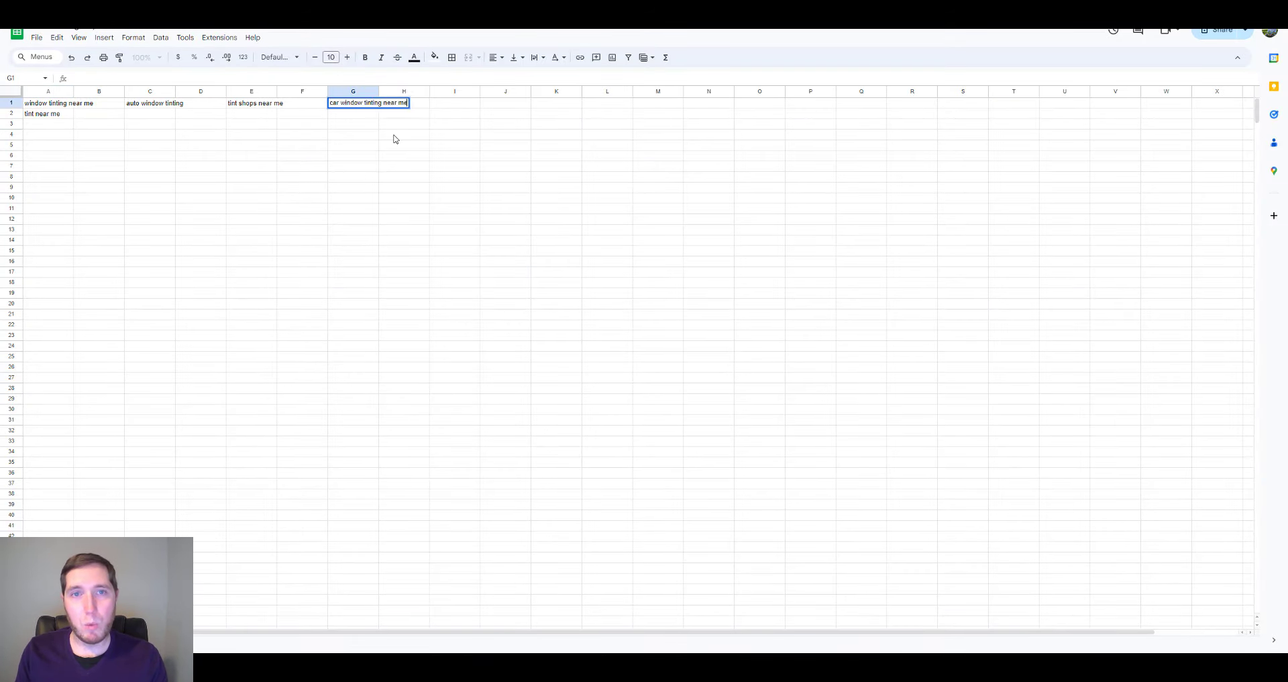
pyautogui.press('Return')
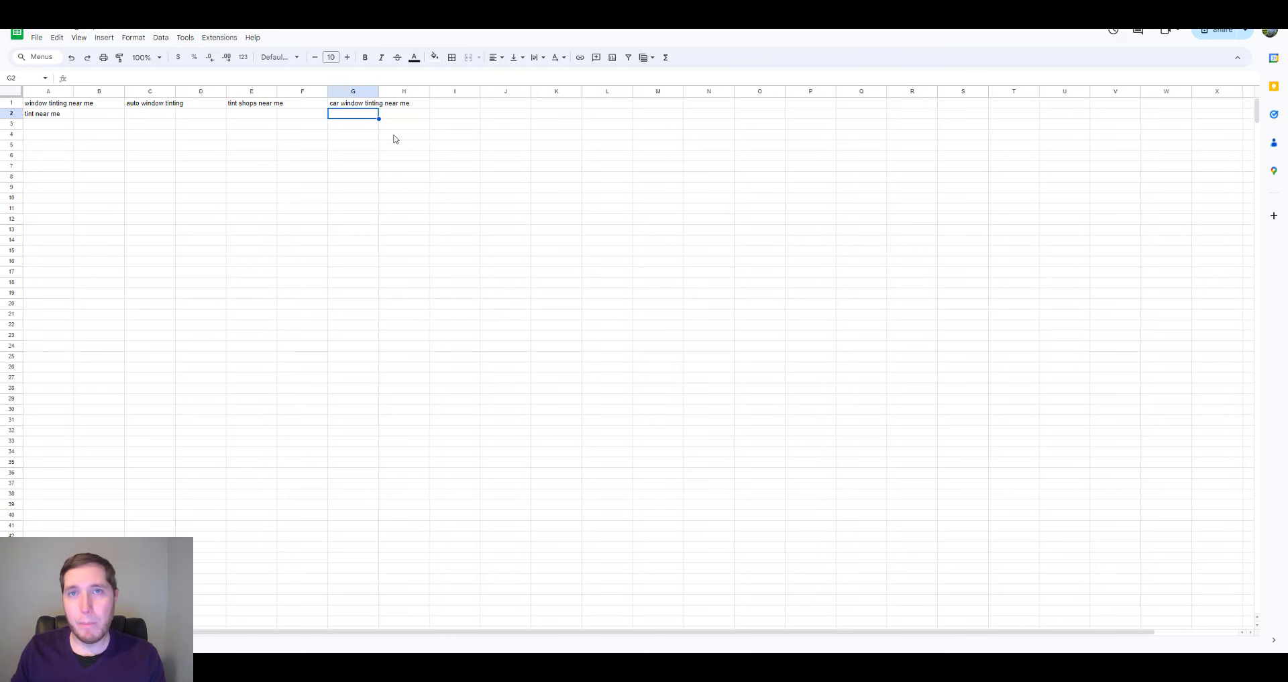
# Copy the keyword idea "car tint near me" from Keyword Planner into cell G2, under "car window tinting near me" in Google Sheets.
pyautogui.hotkey('alt', 'Tab')
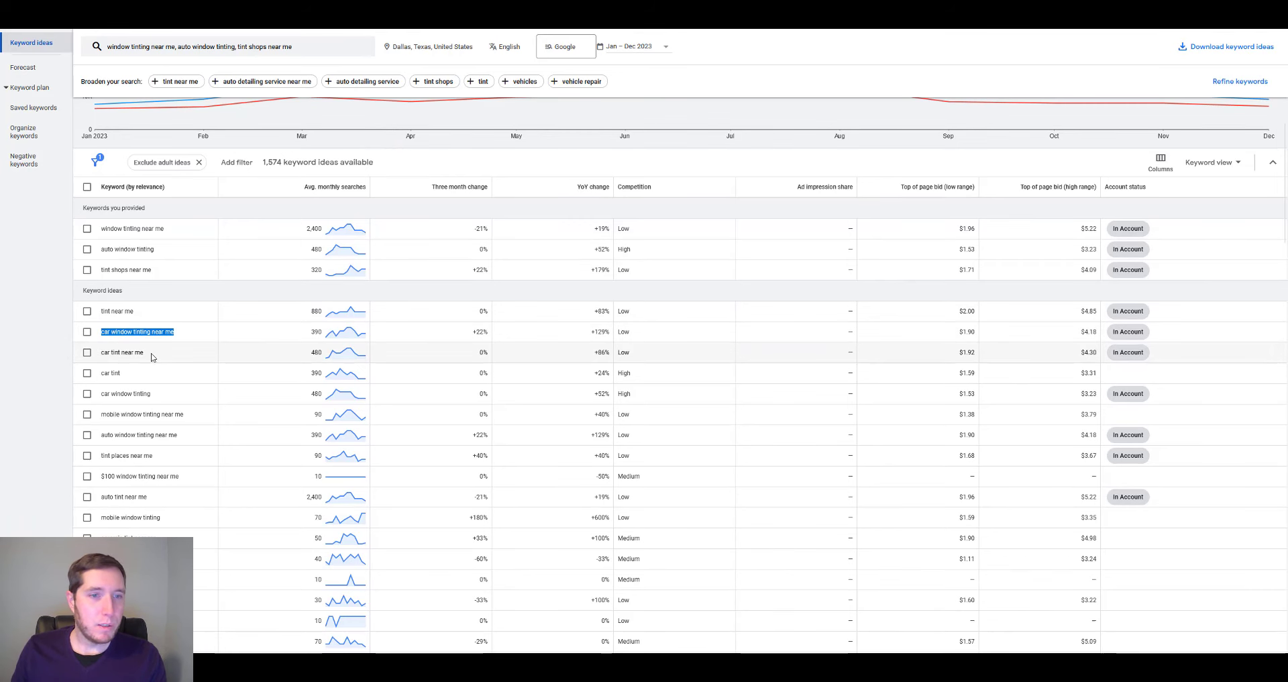
pyautogui.moveTo(145, 352); pyautogui.dragTo(103, 353)
pyautogui.hotkey('alt', 'Tab')
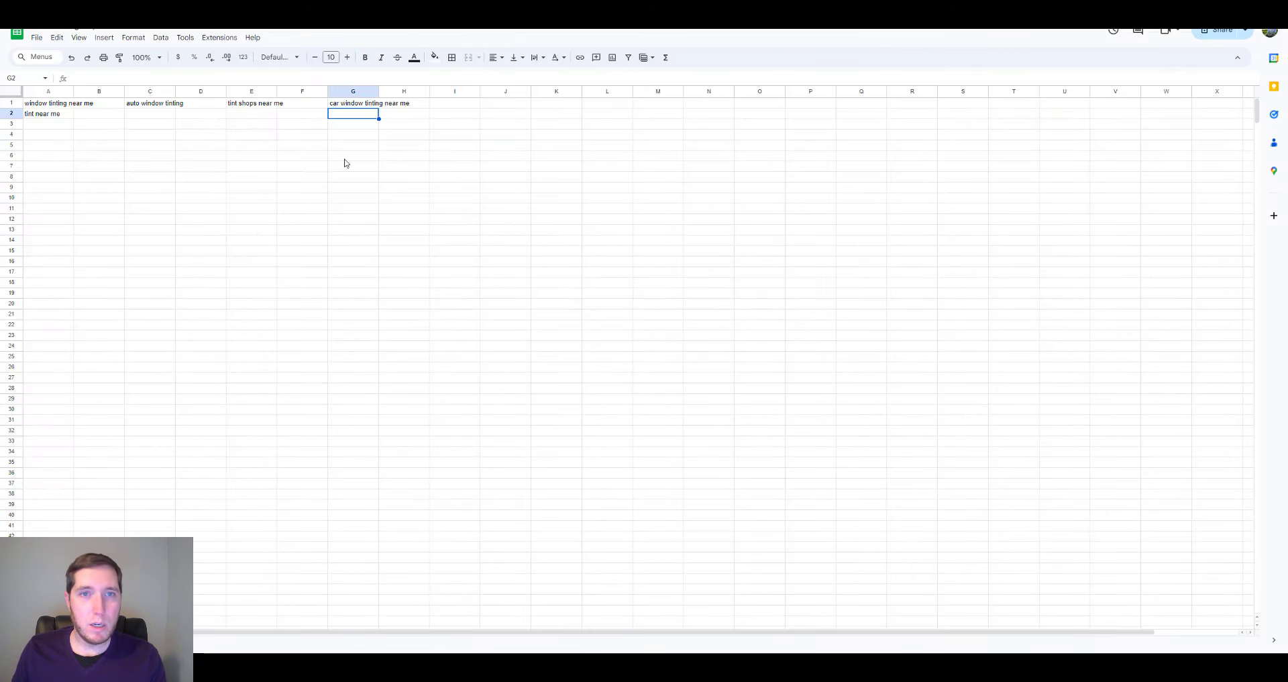
pyautogui.hotkey('ctrl', 'v')
pyautogui.press('Down')
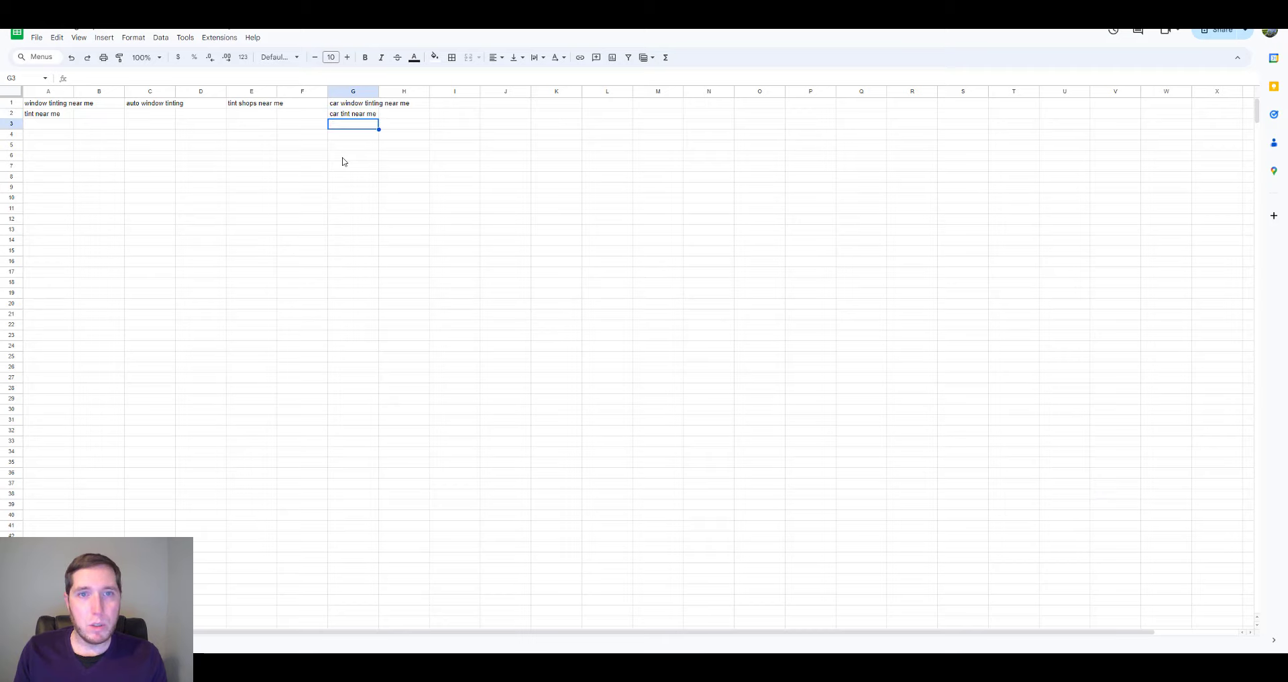
# Return to Keyword Planner and compare the keyword ideas "car tint" and "car tint near me".
pyautogui.hotkey('alt', 'Tab')
pyautogui.moveTo(127, 373); pyautogui.dragTo(101, 373)
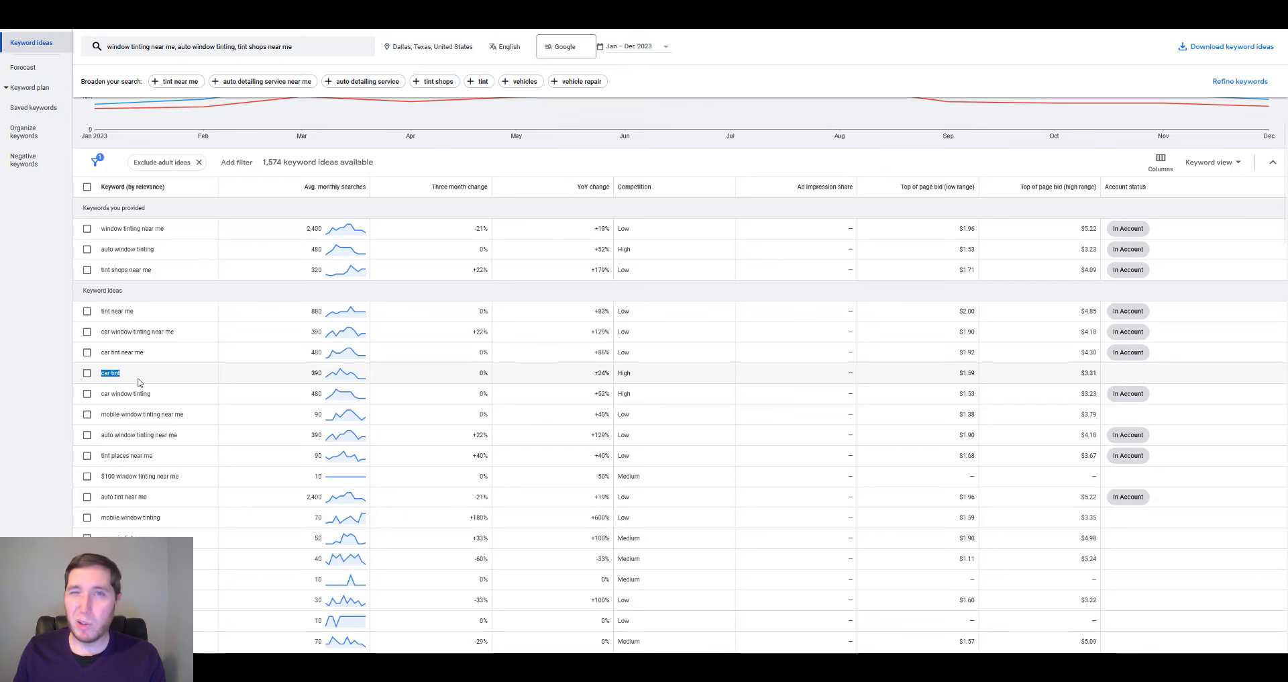
pyautogui.moveTo(151, 380); pyautogui.dragTo(119, 353)
pyautogui.tripleClick(119, 353)
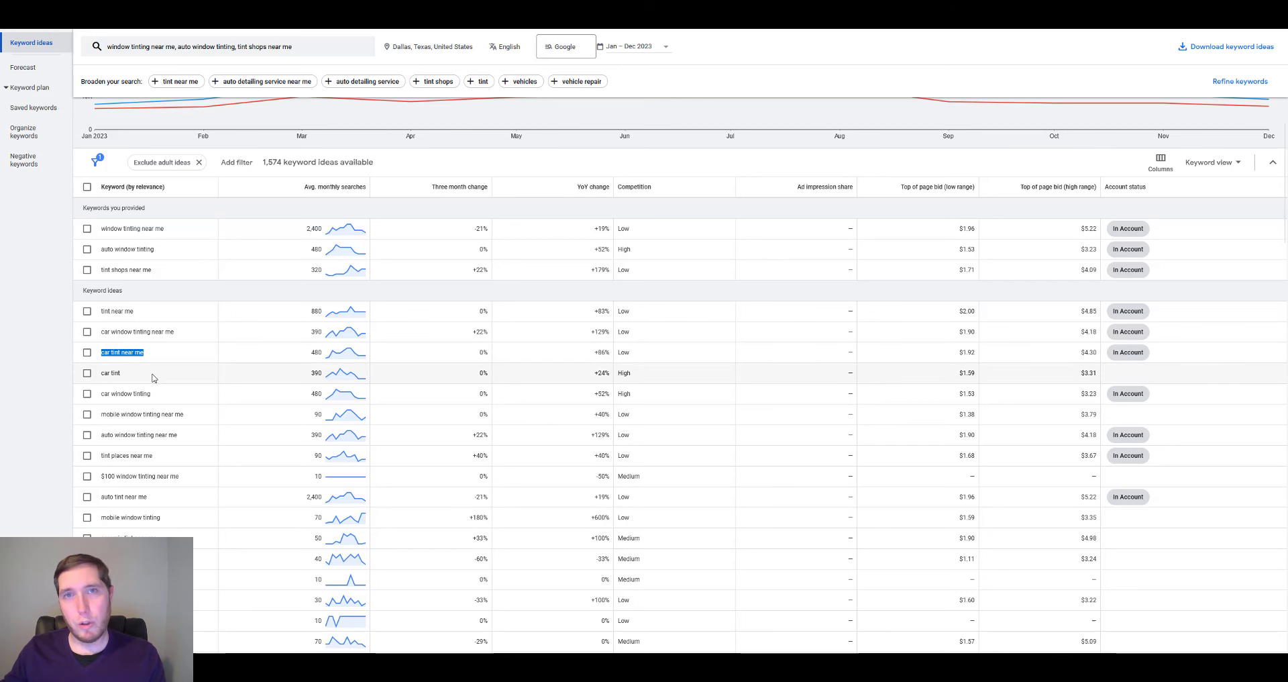
pyautogui.click(151, 377)
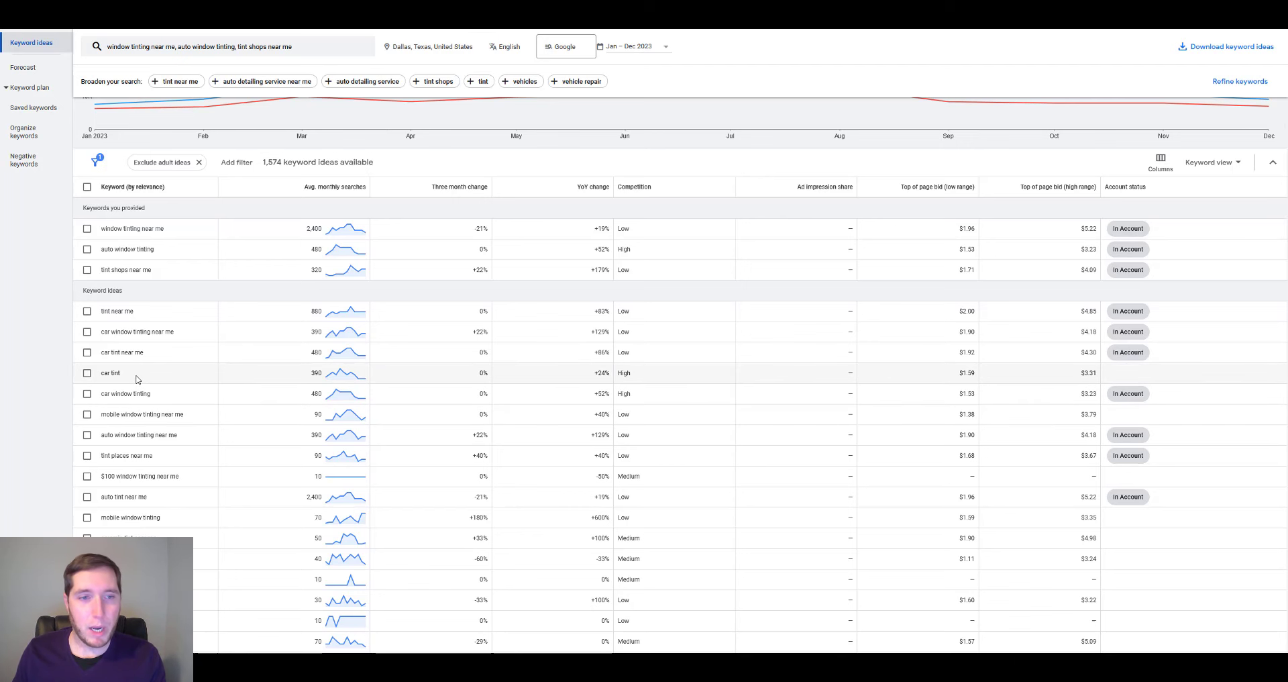
# Add the keyword idea "car window tinting" from Keyword Planner to cell G3 in Google Sheets, trimming any extra words from the pasted text.
pyautogui.scroll(-1, 138, 369)
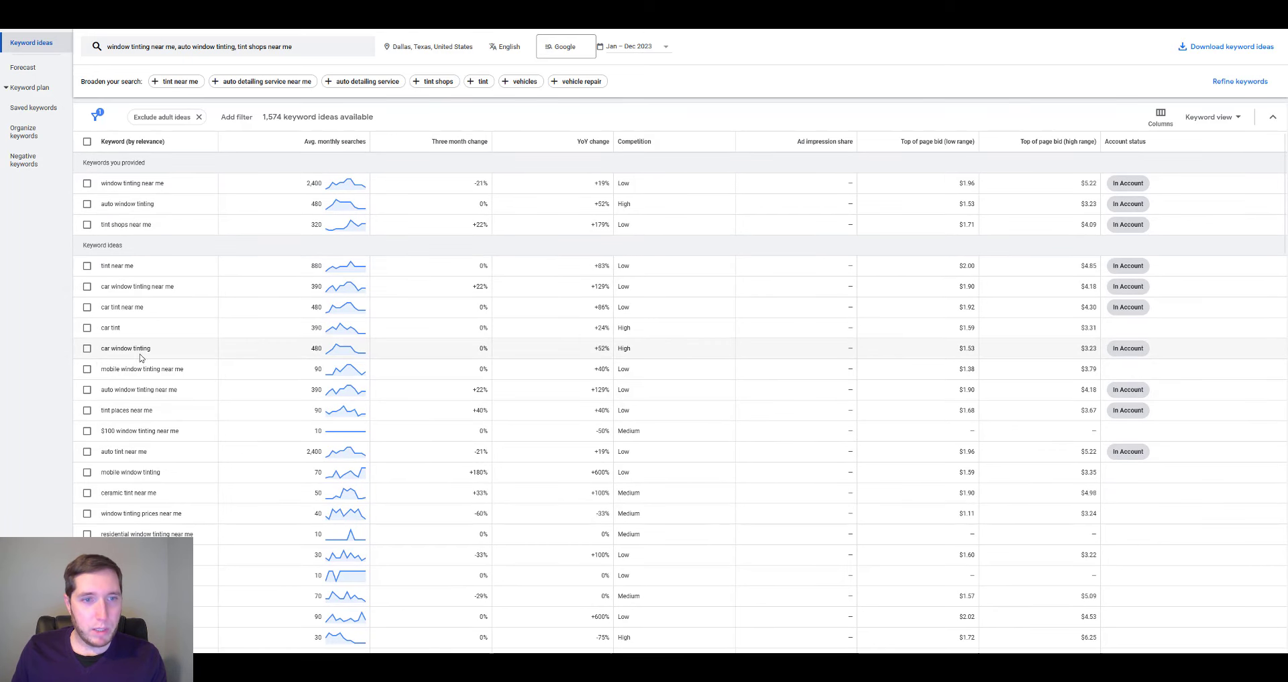
pyautogui.moveTo(154, 349); pyautogui.dragTo(100, 349)
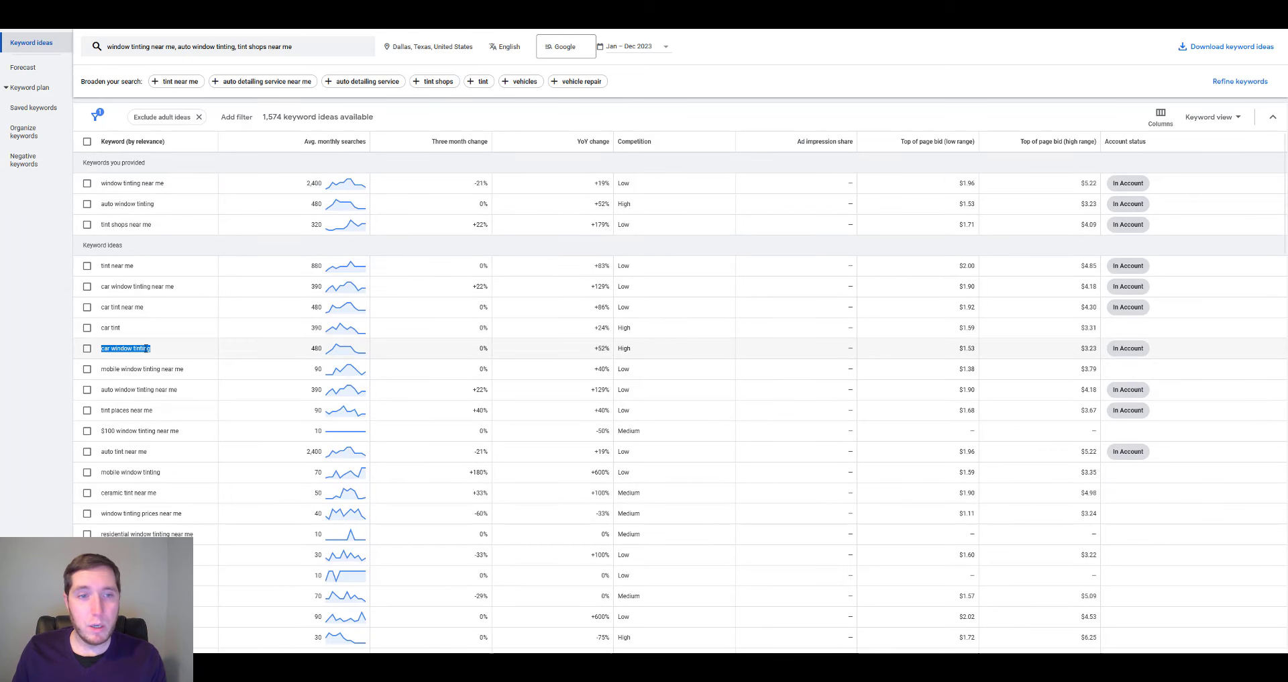
pyautogui.hotkey('alt', 'Tab')
pyautogui.hotkey('ctrl', 'v')
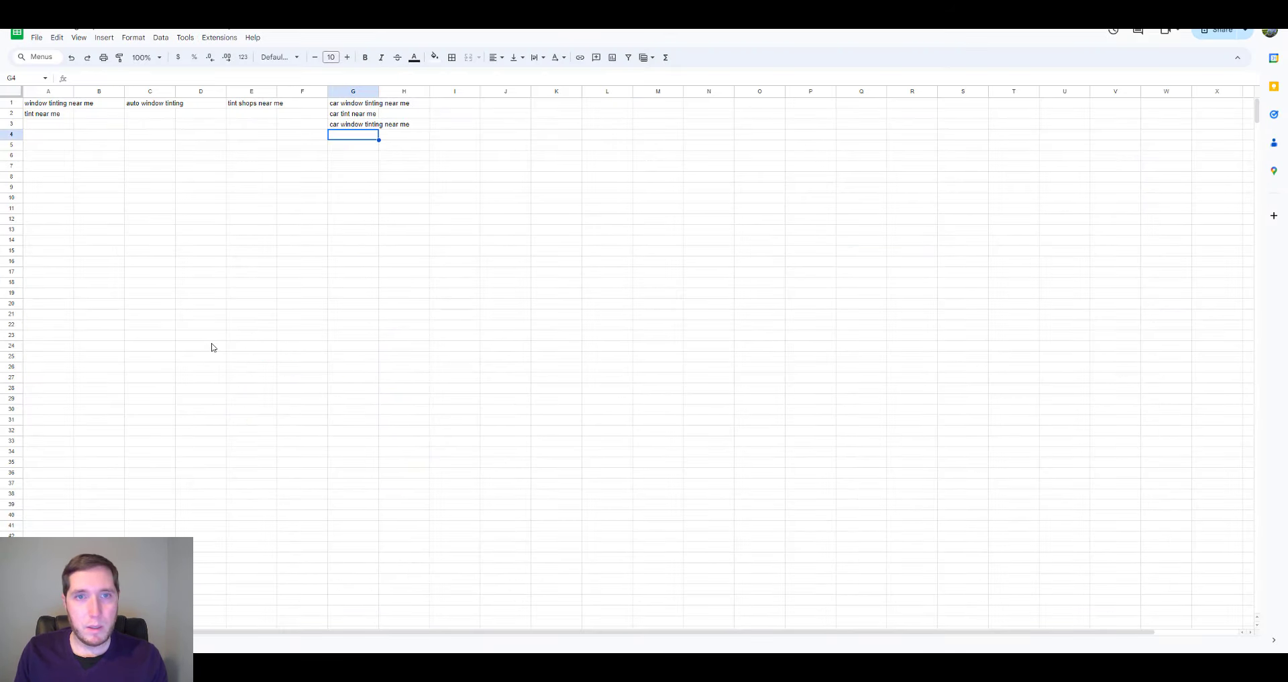
pyautogui.press('BackSpace')
pyautogui.press('BackSpace')
pyautogui.press('BackSpace')
pyautogui.press('BackSpace')
pyautogui.press('BackSpace')
pyautogui.press('BackSpace')
pyautogui.press('BackSpace')
pyautogui.press('BackSpace')
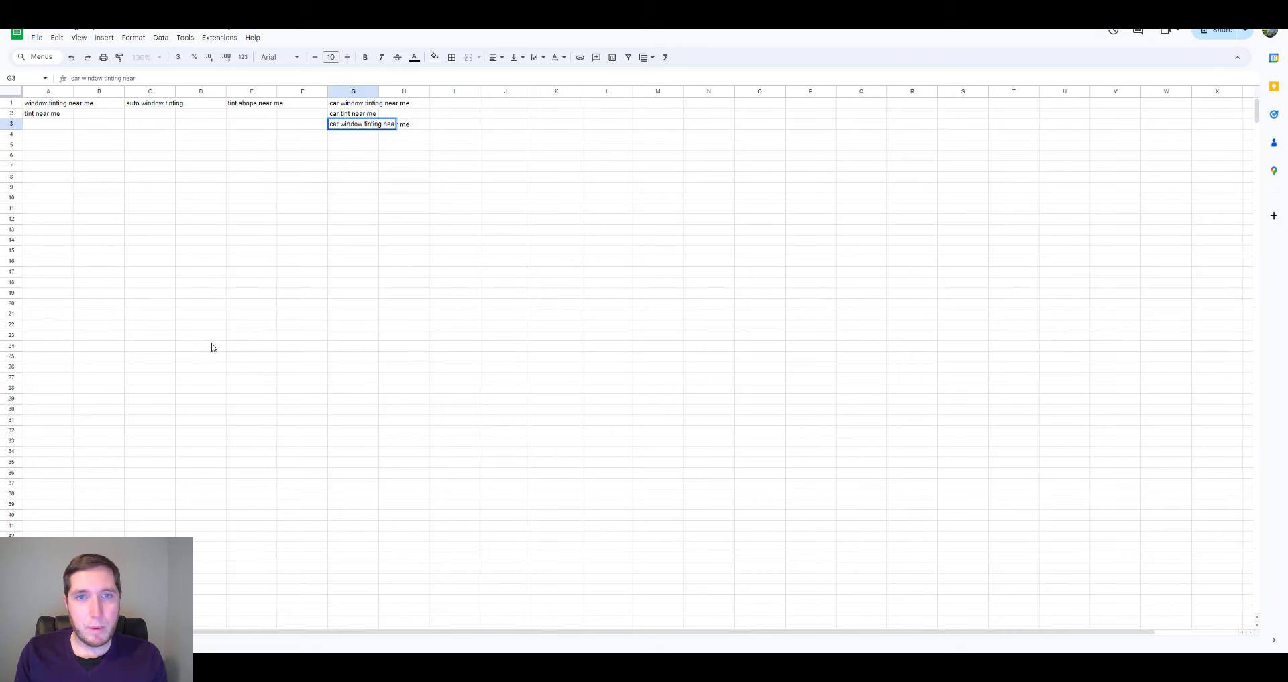
pyautogui.press('Return')
# Return to Keyword Planner and examine the keyword idea "mobile window tinting near me".
pyautogui.hotkey('alt', 'Tab')
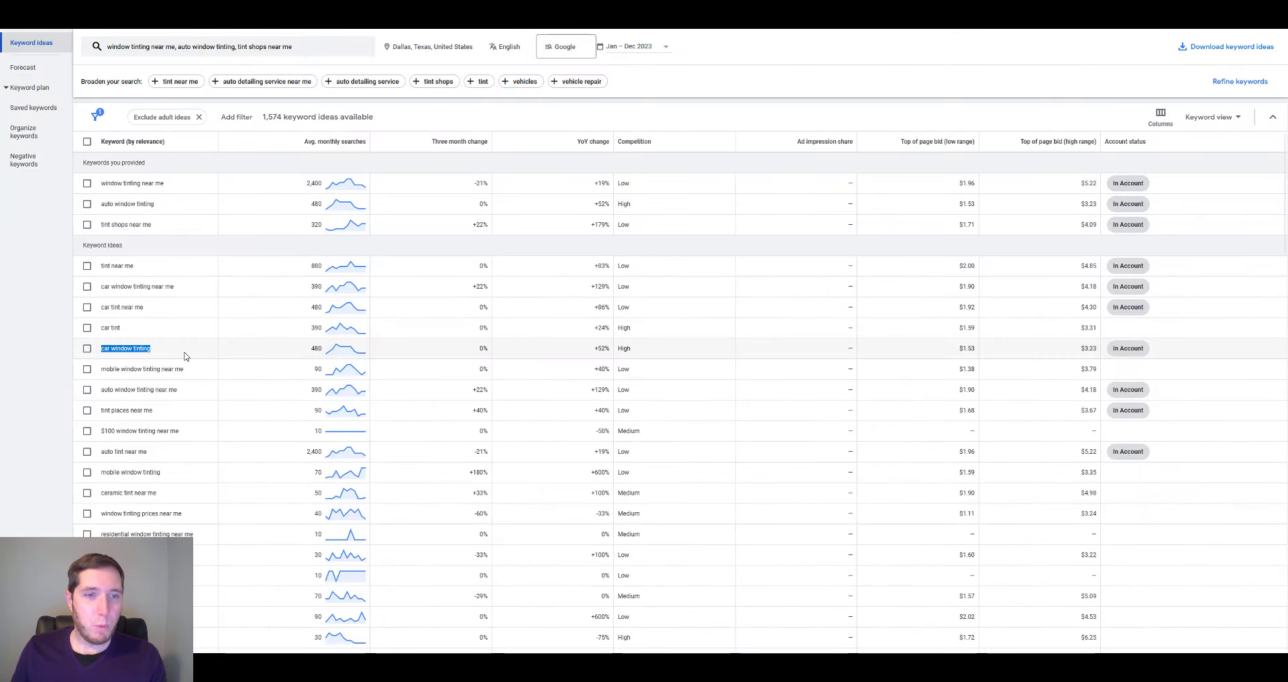
pyautogui.scroll(-1, 188, 352)
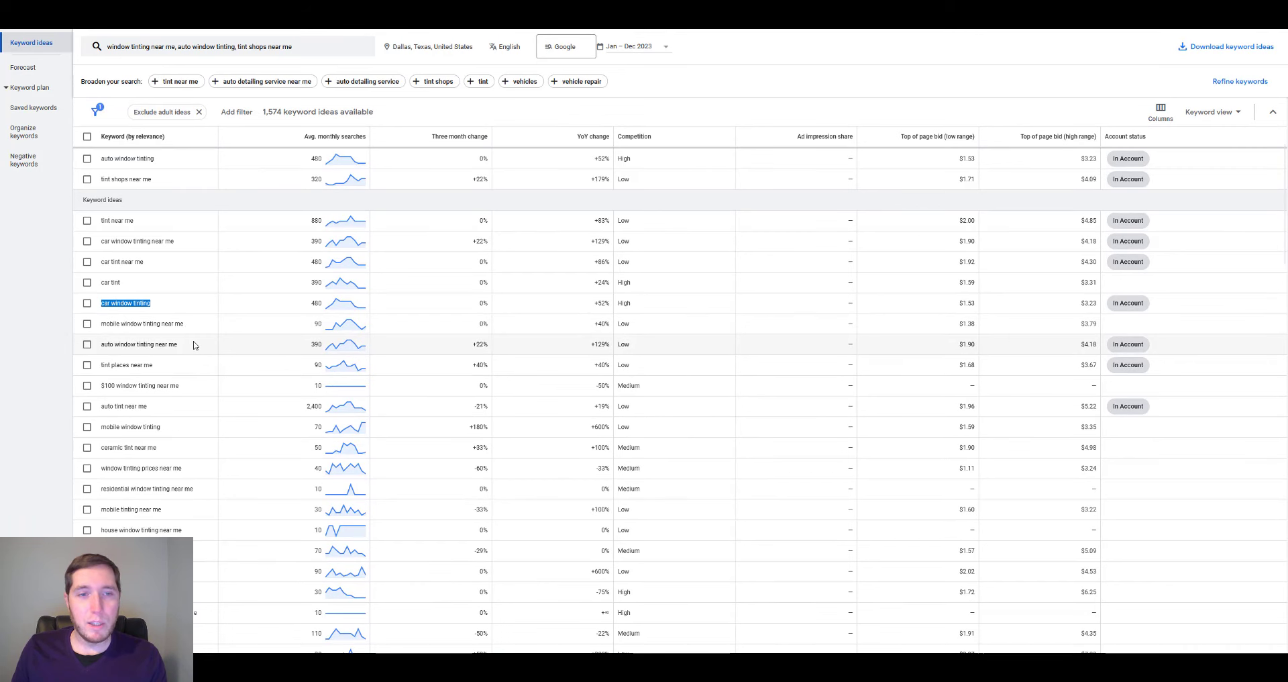
pyautogui.click(188, 325)
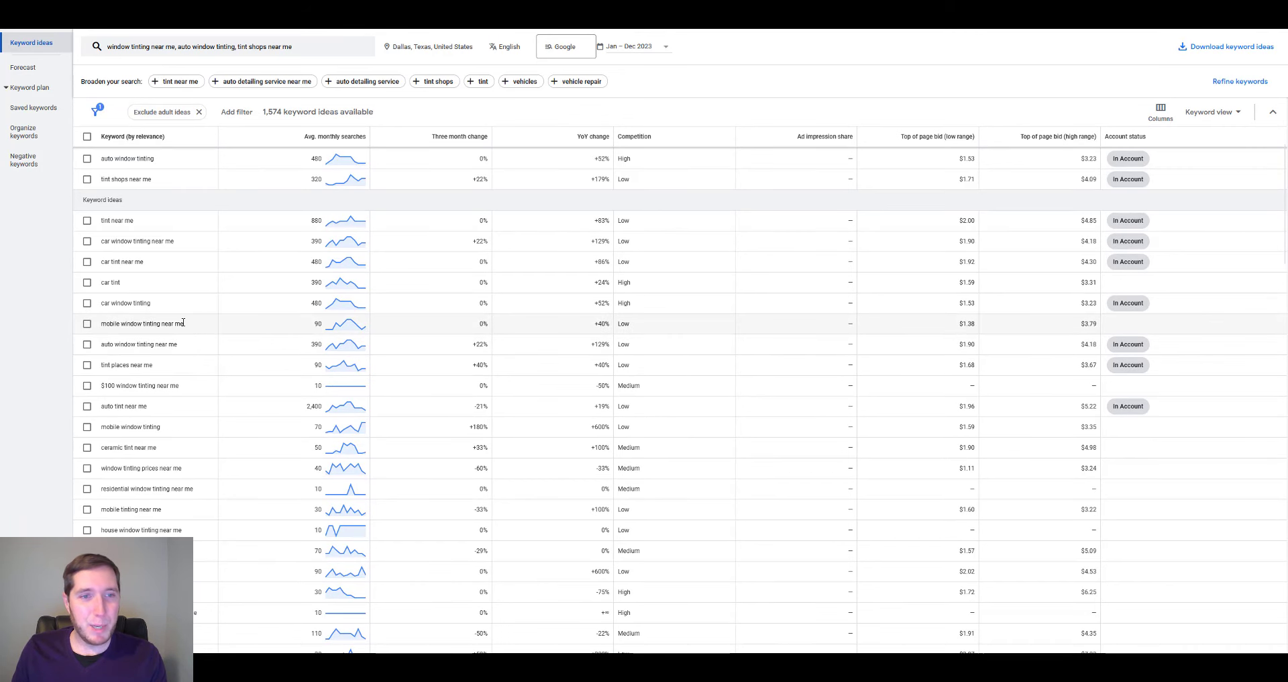
pyautogui.moveTo(183, 323)
pyautogui.mouseDown()
pyautogui.moveTo(103, 328)
pyautogui.moveTo(183, 324)
pyautogui.mouseUp()
pyautogui.click(102, 324)
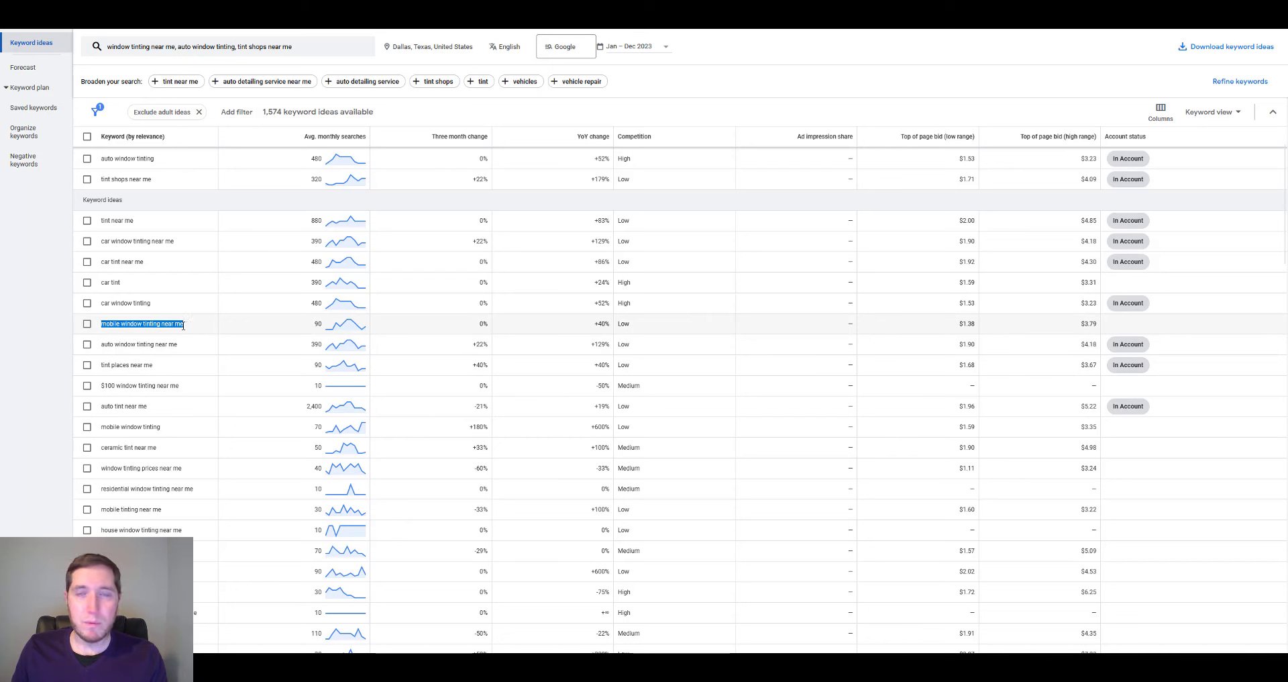
pyautogui.click(186, 329)
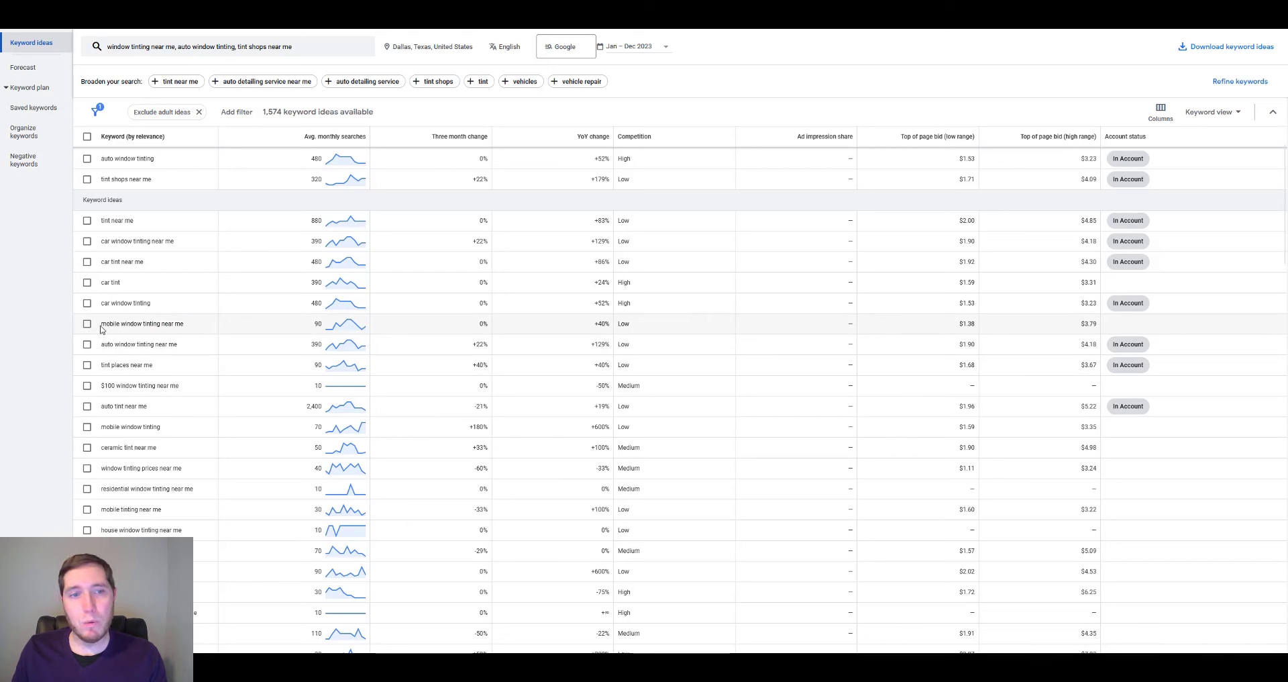
# Copy the keyword idea "auto window tinting near me" from Keyword Planner into cell C2, under "auto window tinting" in Google Sheets.
pyautogui.moveTo(111, 327)
pyautogui.mouseDown()
pyautogui.moveTo(123, 325)
pyautogui.moveTo(104, 344)
pyautogui.mouseUp()
pyautogui.hotkey('ctrl', 'c')
pyautogui.click(156, 321)
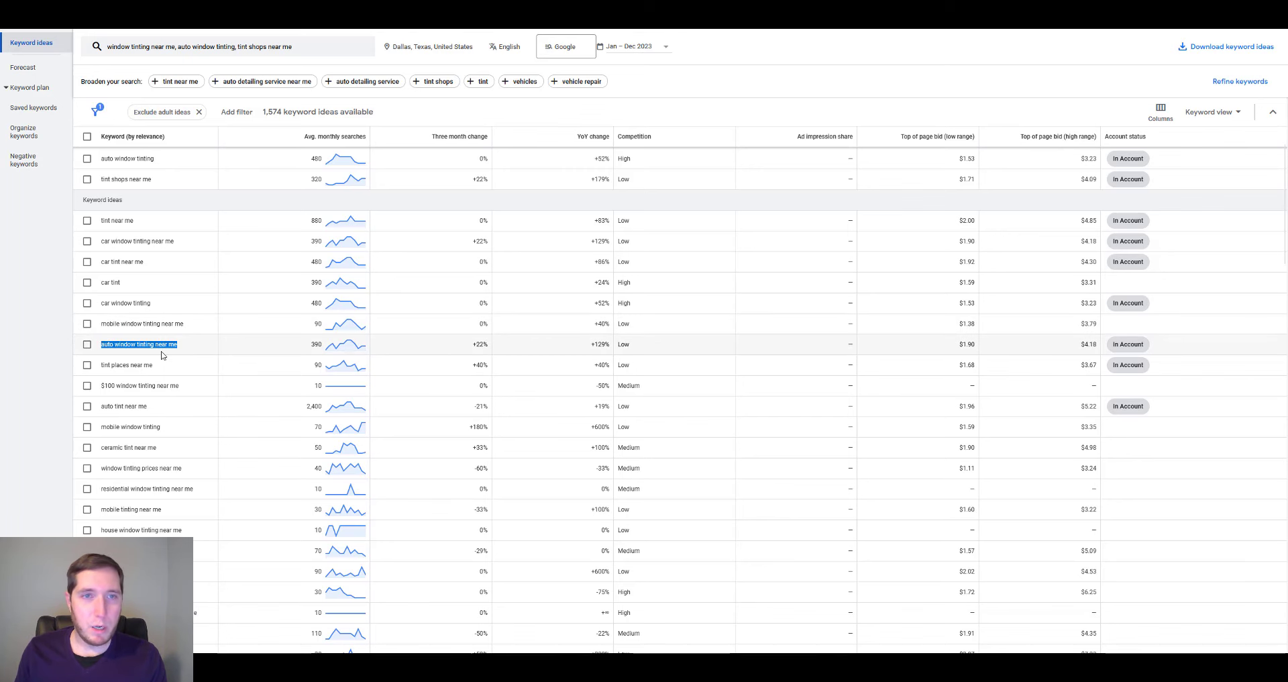
pyautogui.hotkey('ctrl', 'Tab')
pyautogui.press('Left')
pyautogui.press('Left')
pyautogui.press('Left')
pyautogui.press('Up')
pyautogui.press('Up')
pyautogui.hotkey('ctrl', 'v')
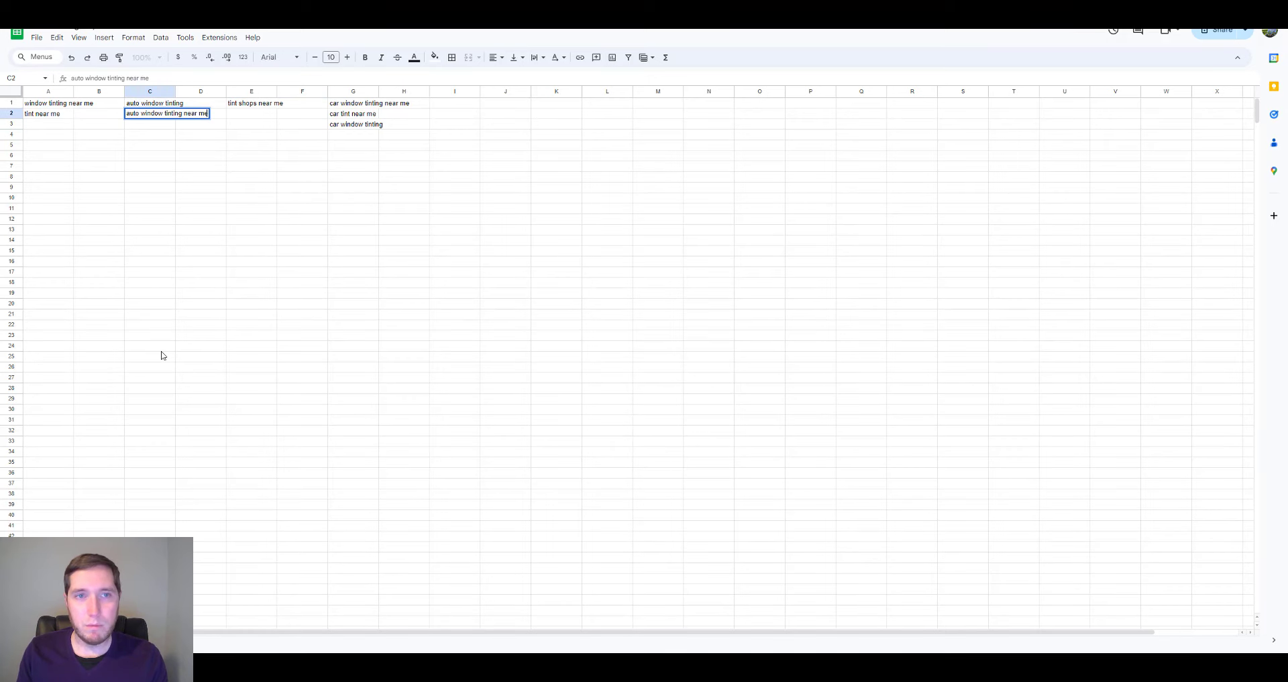
pyautogui.press('Down')
# Compare the general window tinting keywords in column A with the auto tinting keywords in column C of the spreadsheet.
pyautogui.hotkey('ctrl', 'shift', 'Tab')
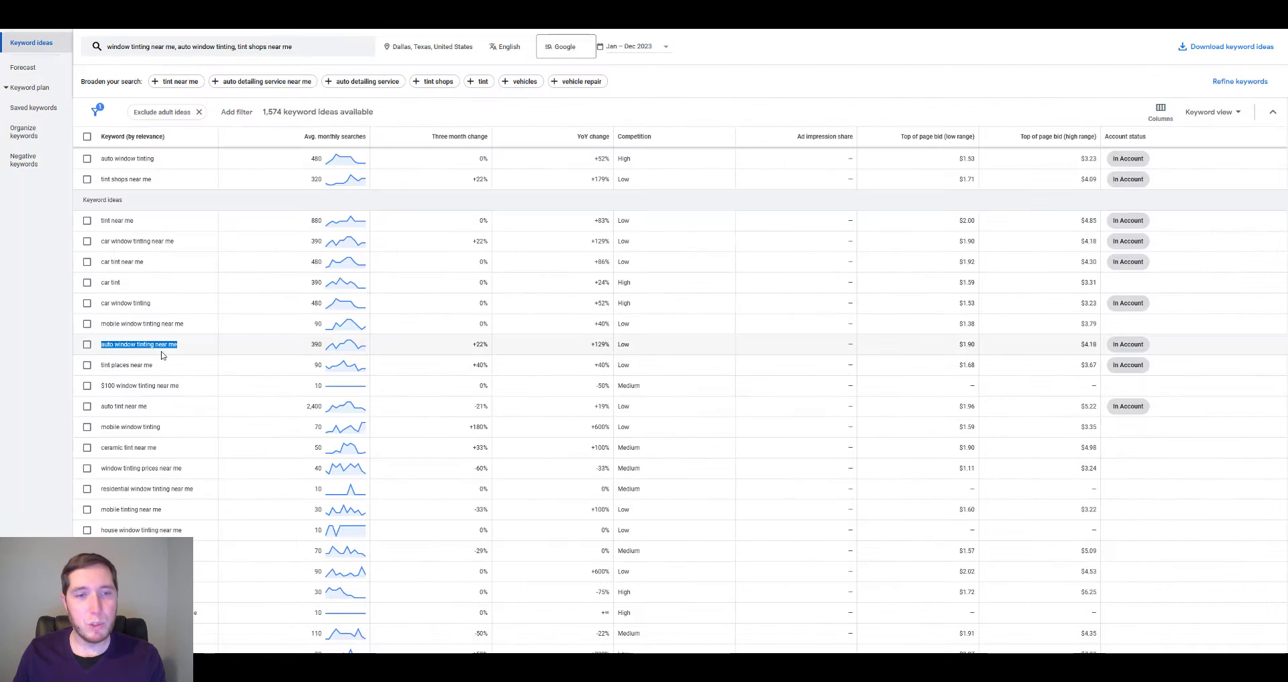
pyautogui.hotkey('ctrl', 'Tab')
pyautogui.moveTo(54, 107); pyautogui.dragTo(54, 177)
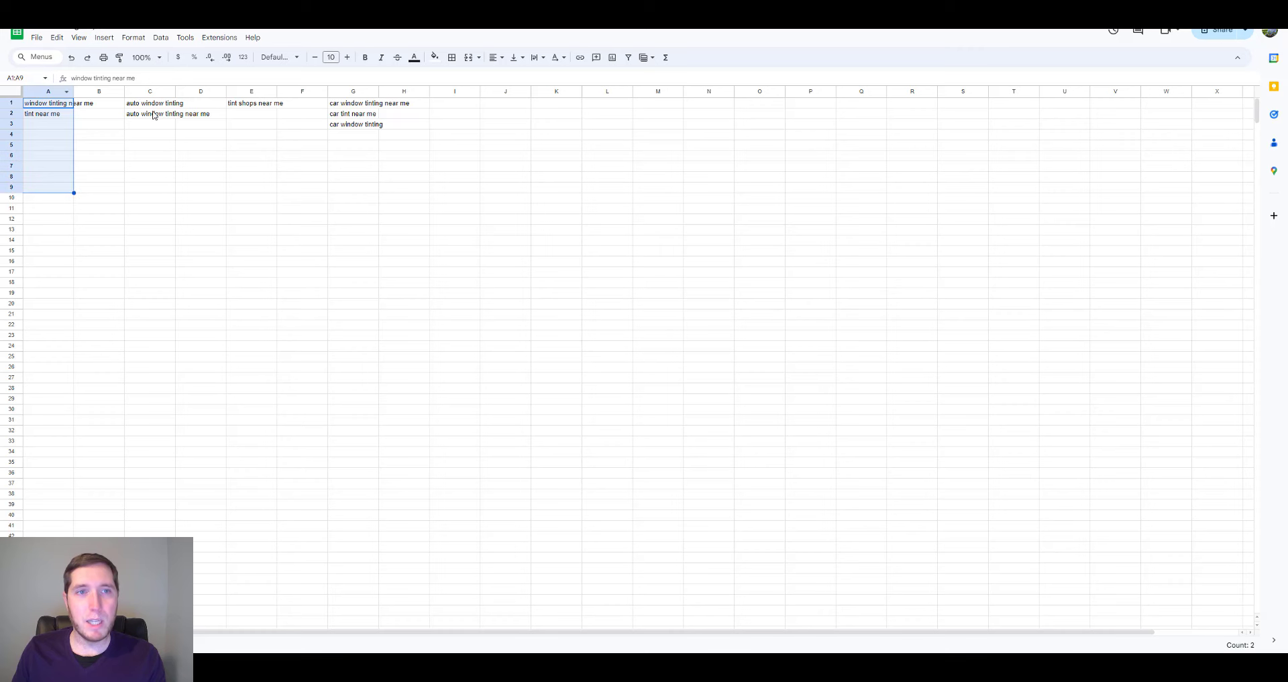
pyautogui.moveTo(154, 106); pyautogui.dragTo(173, 176)
pyautogui.click(378, 138)
# Return to Keyword Planner and browse the ideas below "auto window tinting near me" for further keyword themes.
pyautogui.hotkey('ctrl', 'shift', 'Tab')
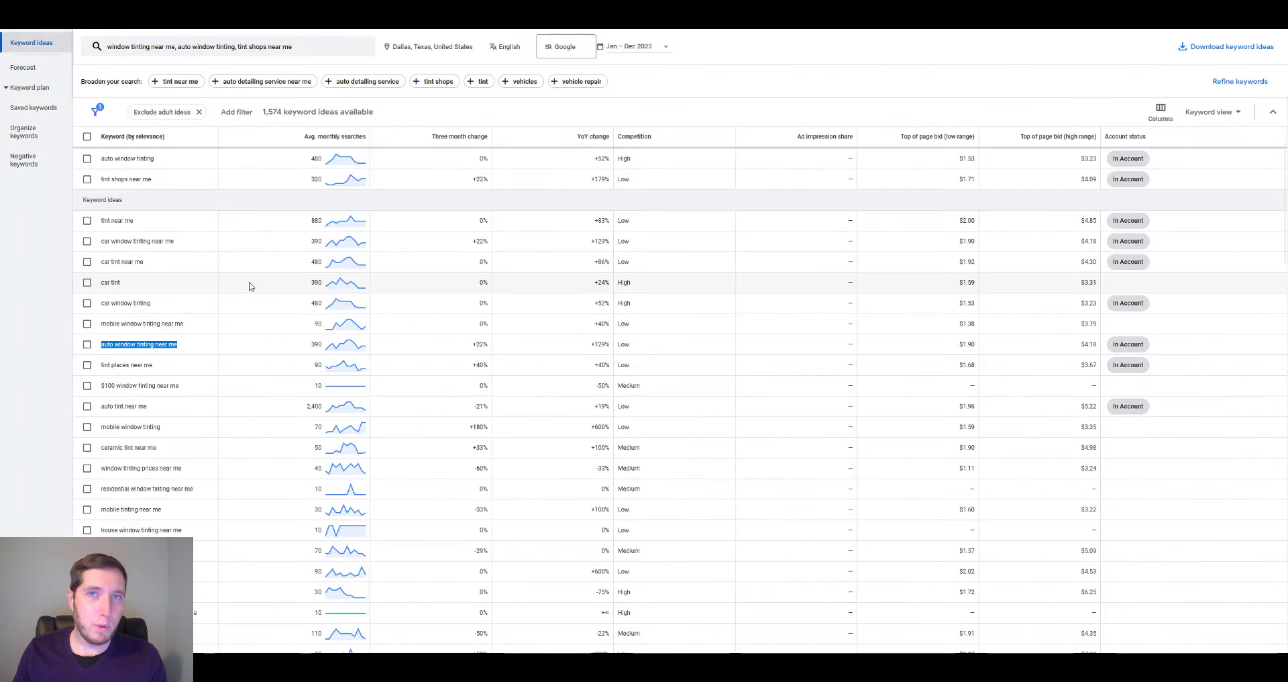
pyautogui.click(161, 355)
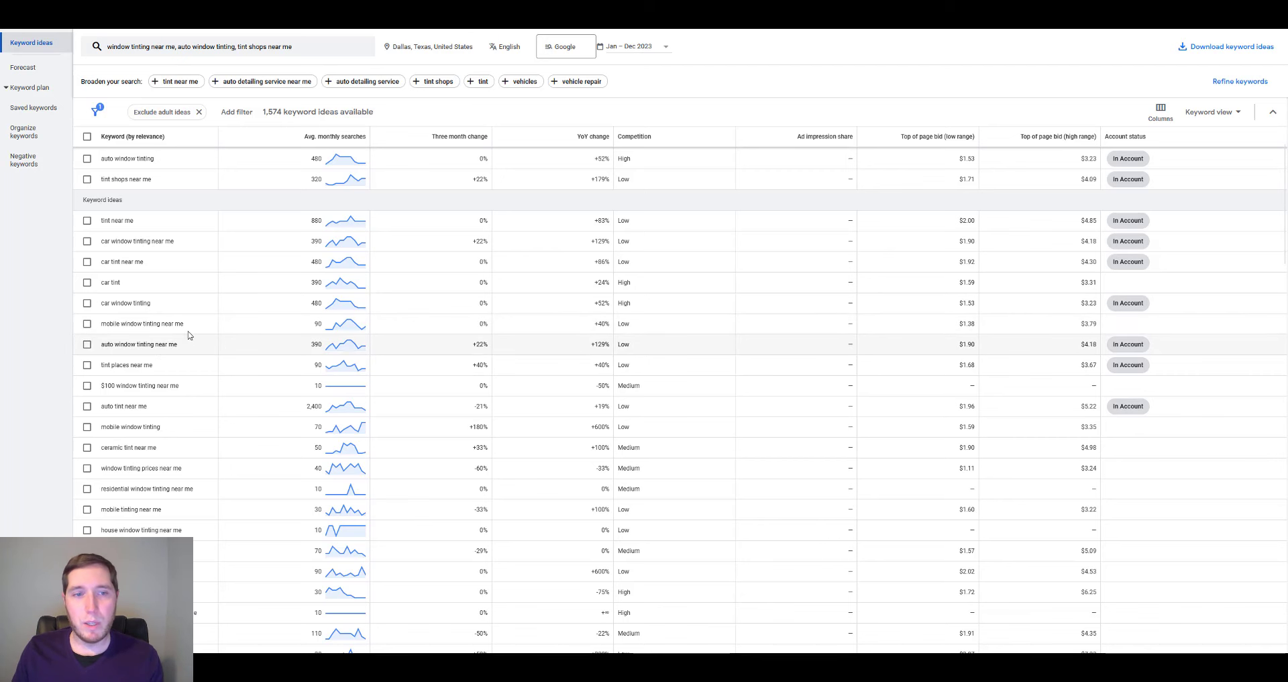
pyautogui.scroll(-1, 197, 332)
pyautogui.scroll(-2, 197, 330)
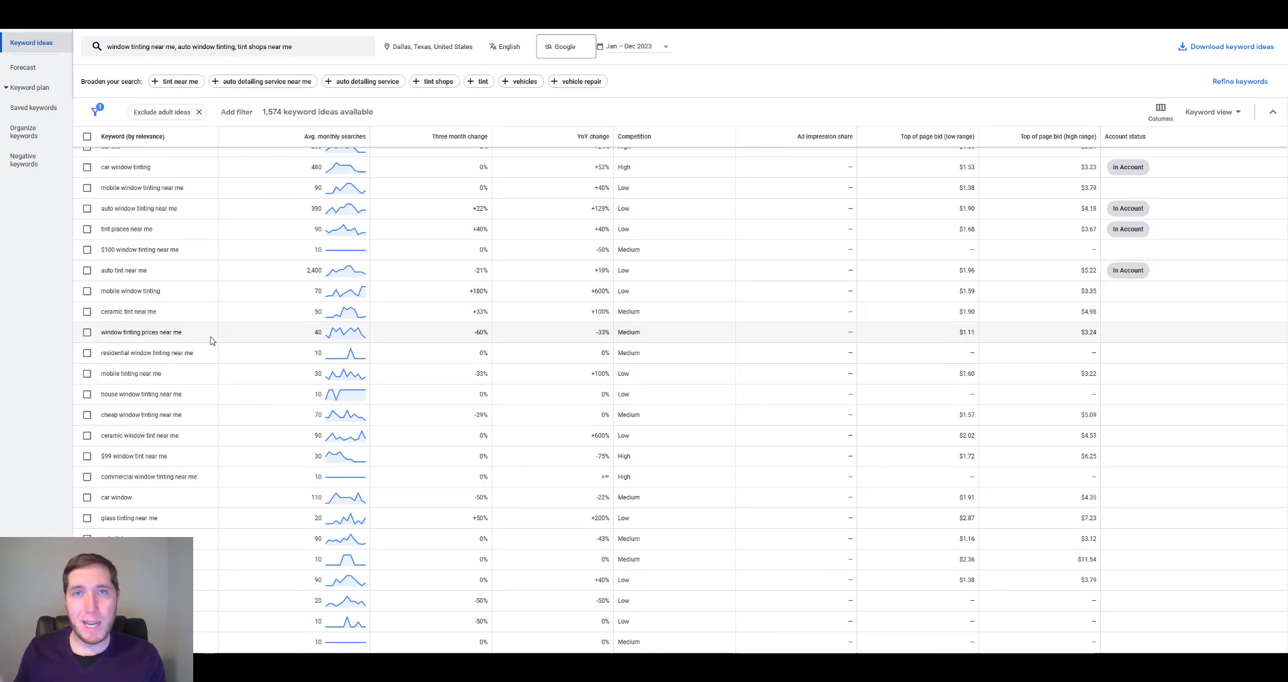
# Review the keyword groups in columns A, C, E and G of the spreadsheet, then the keywords in A1:A3.
pyautogui.hotkey('ctrl', 'Tab')
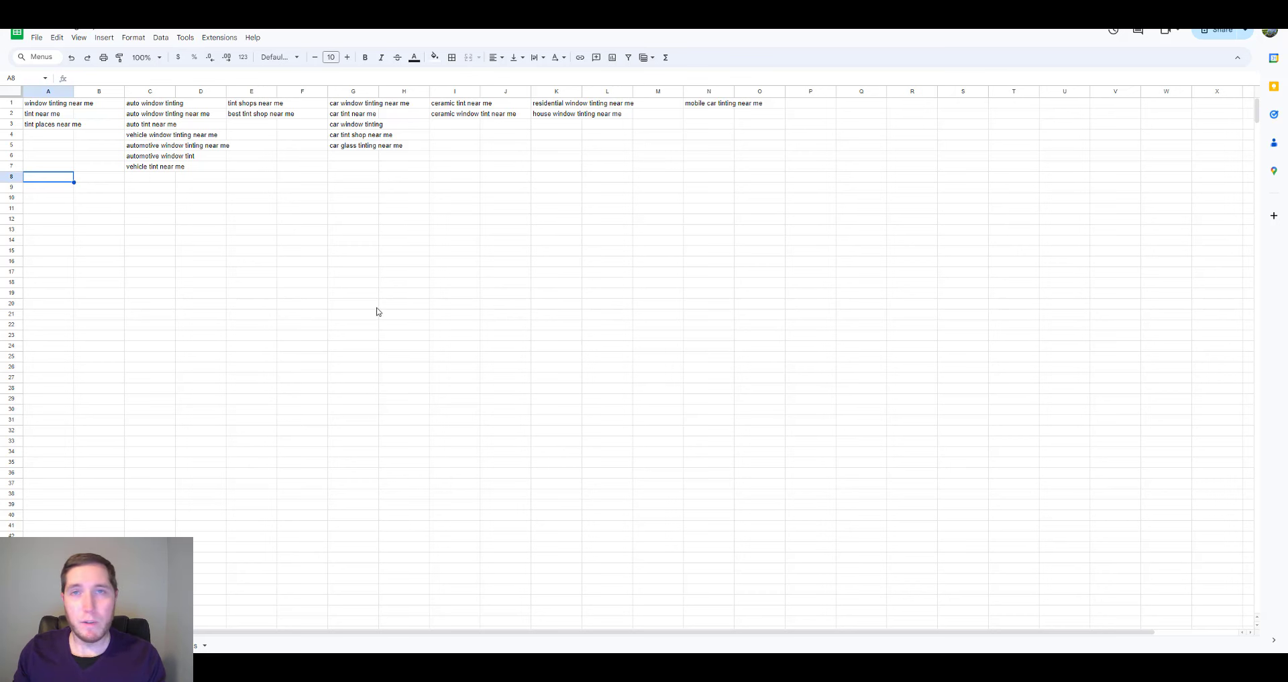
pyautogui.click(51, 93)
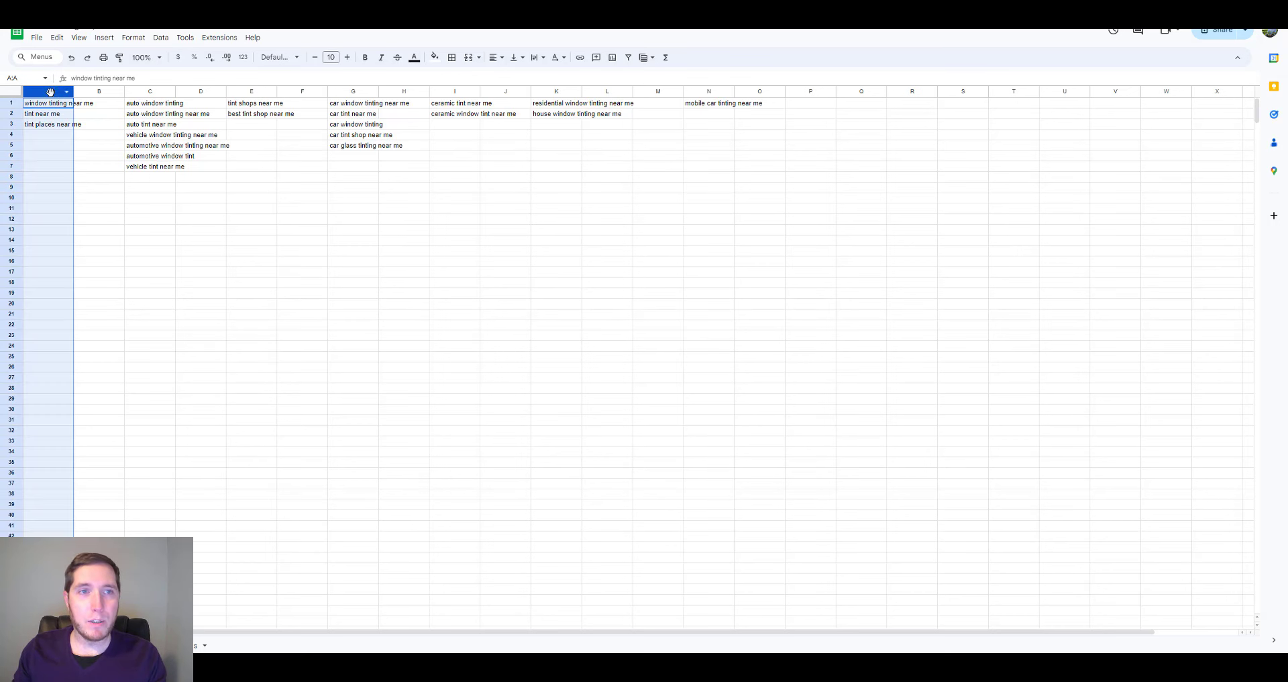
pyautogui.click(150, 93)
pyautogui.click(239, 92)
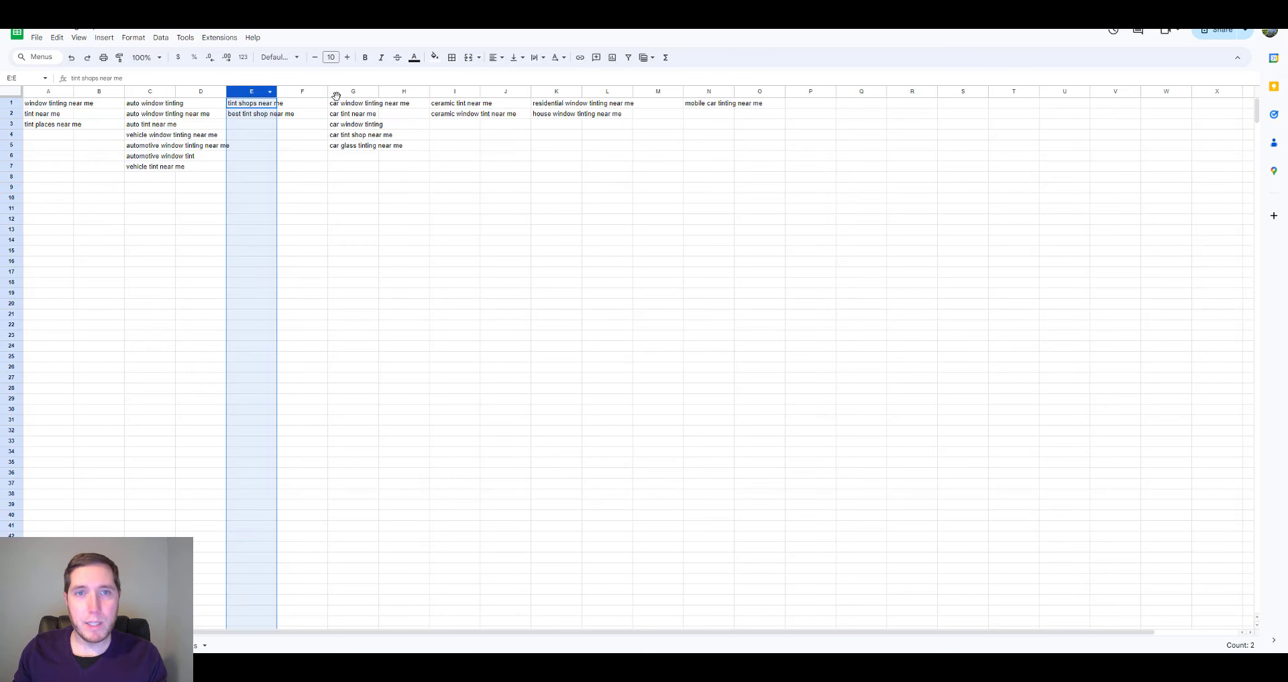
pyautogui.click(352, 92)
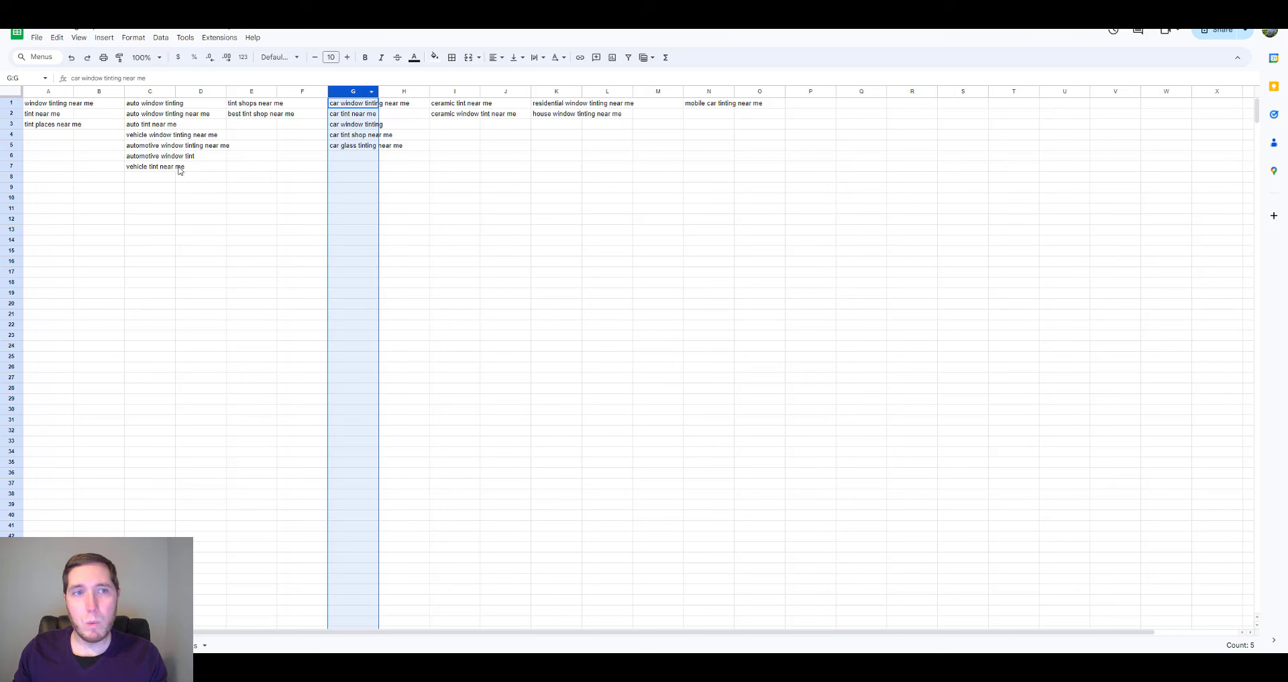
pyautogui.click(52, 177)
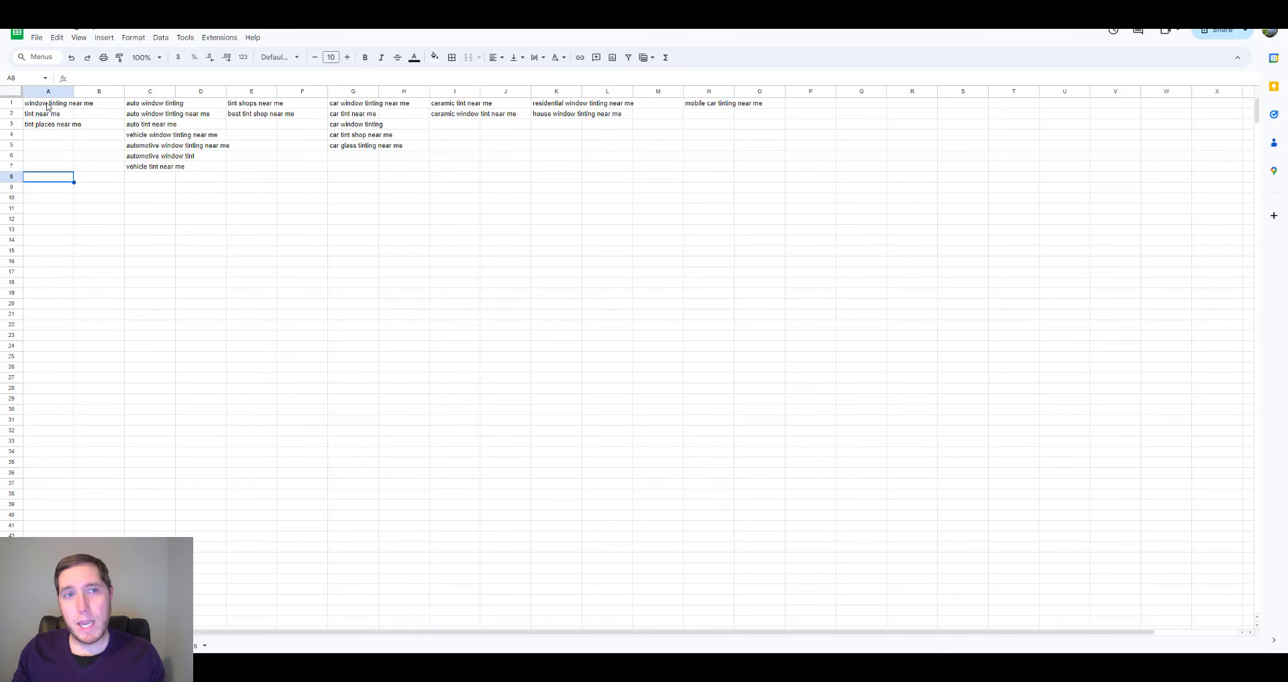
pyautogui.moveTo(48, 104); pyautogui.dragTo(59, 130)
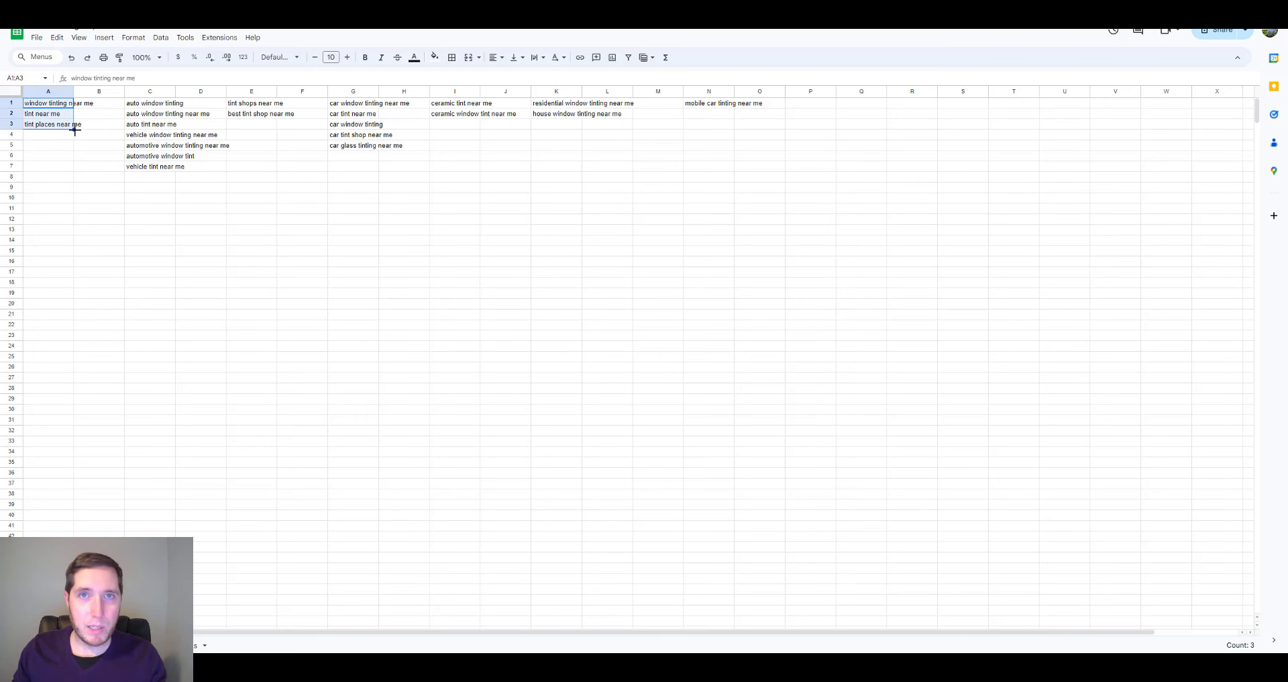
pyautogui.click(56, 179)
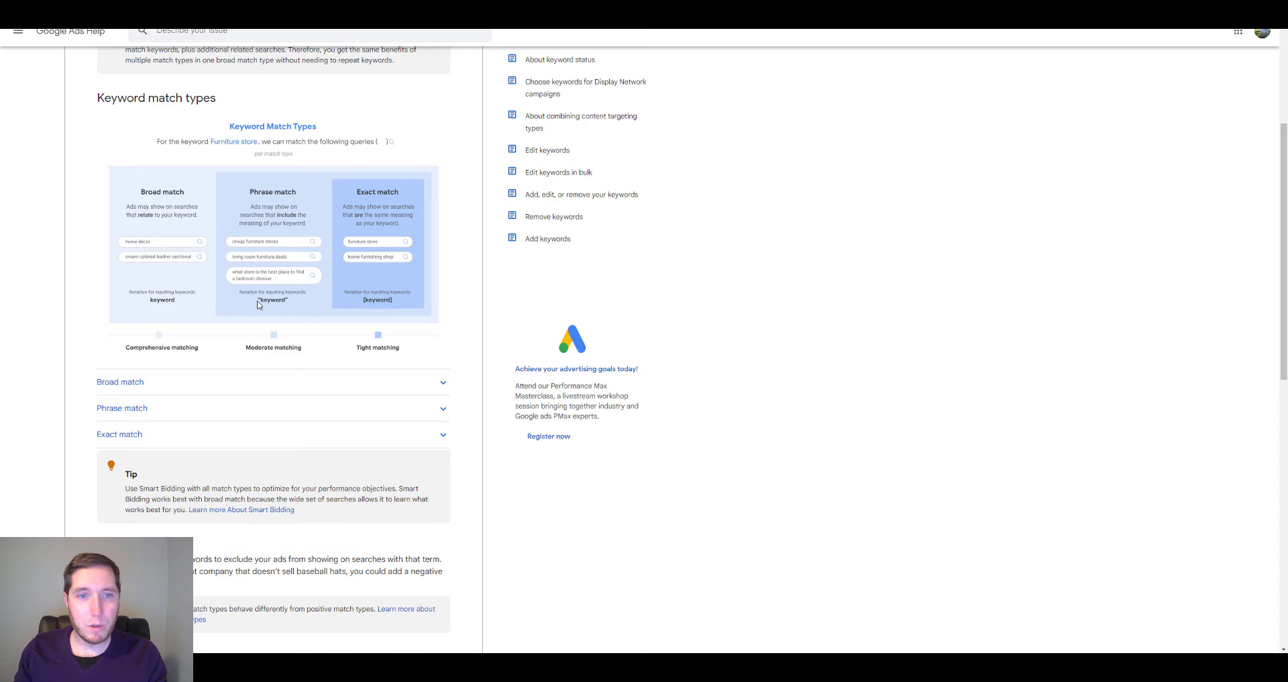
# Highlight the unpunctuated "window tinting near me" example in Notepad and expand the Broad match explanation in Google Ads Help.
pyautogui.hotkey('alt', 'Tab')
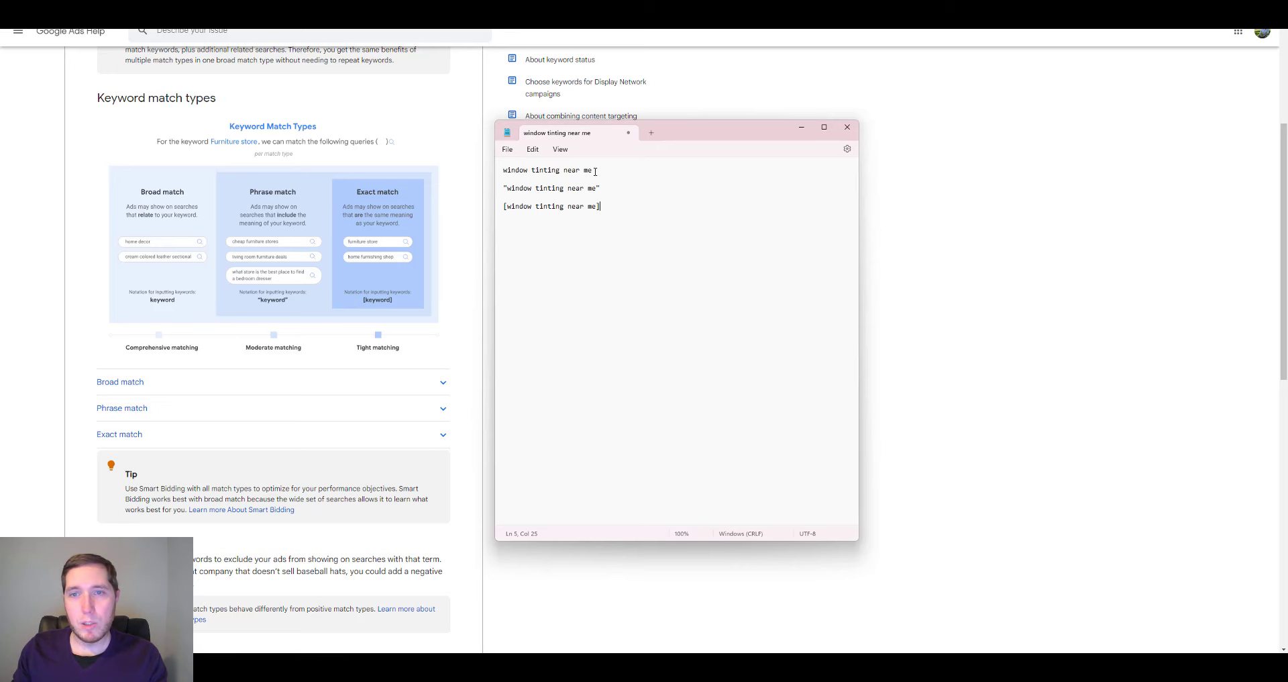
pyautogui.moveTo(593, 170); pyautogui.dragTo(506, 170)
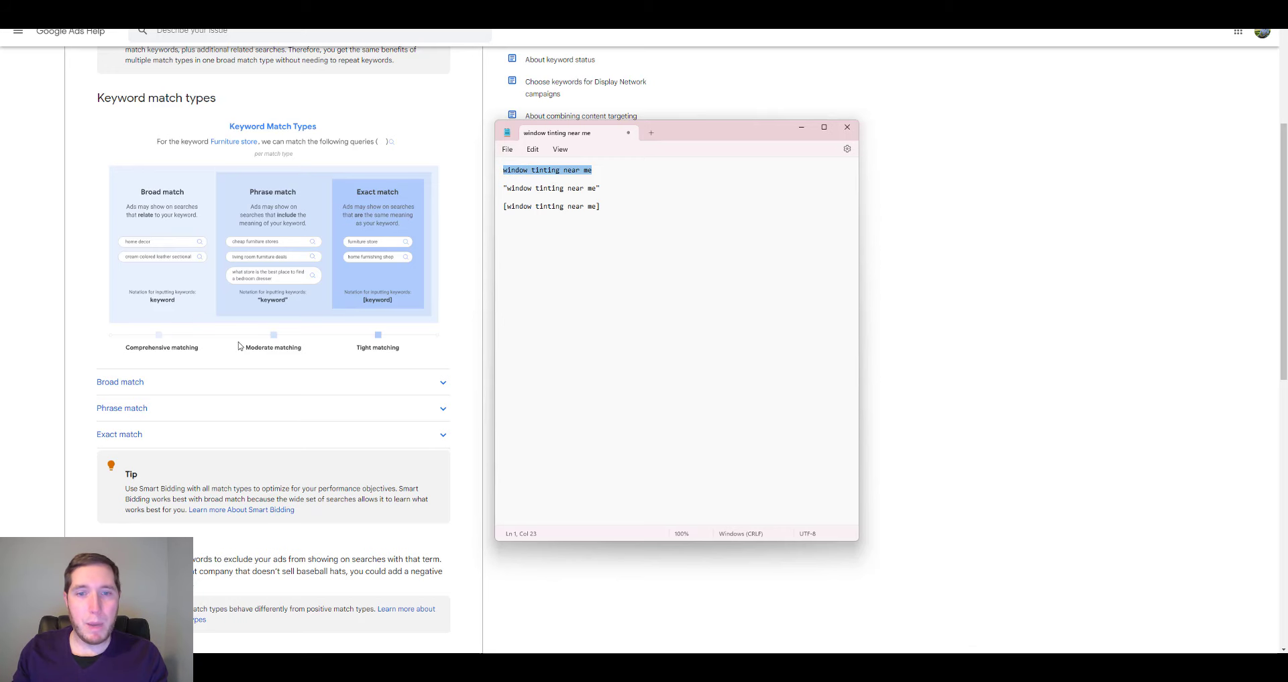
pyautogui.click(436, 387)
pyautogui.scroll(-4, 432, 390)
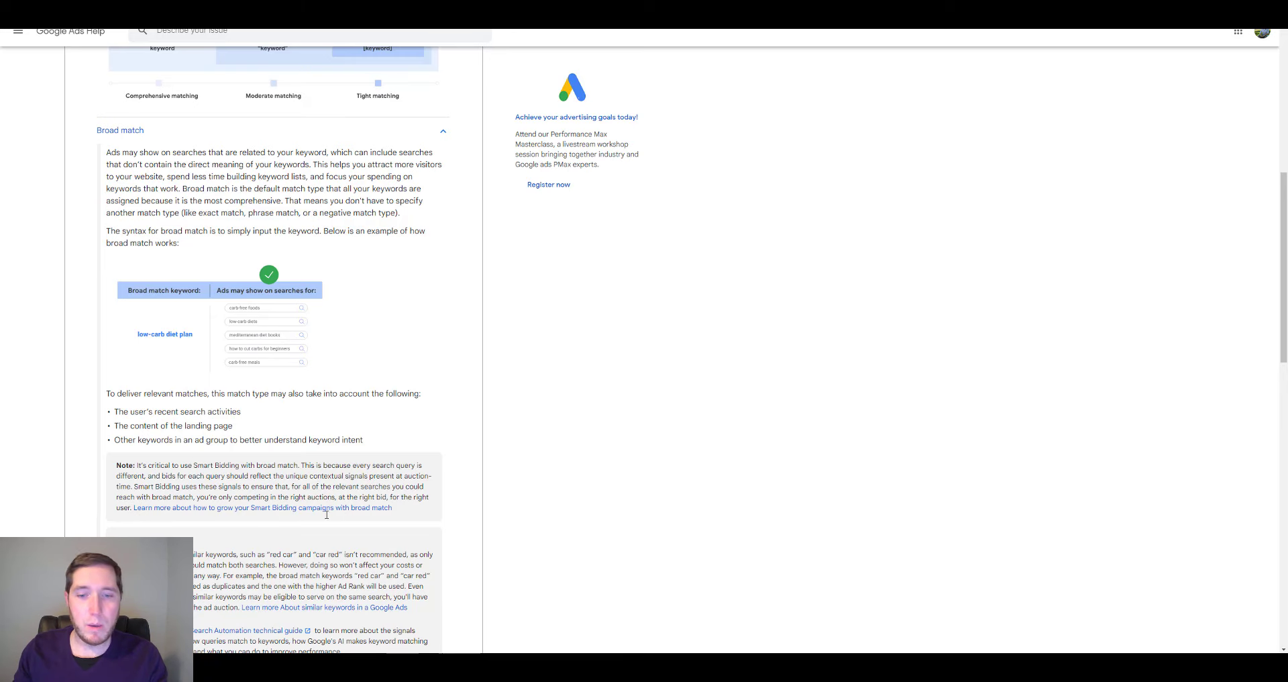
# Check the broad match example in Notepad again, then collapse the Broad match section and return to the Google Ads Help match types diagram.
pyautogui.hotkey('alt', 'Tab')
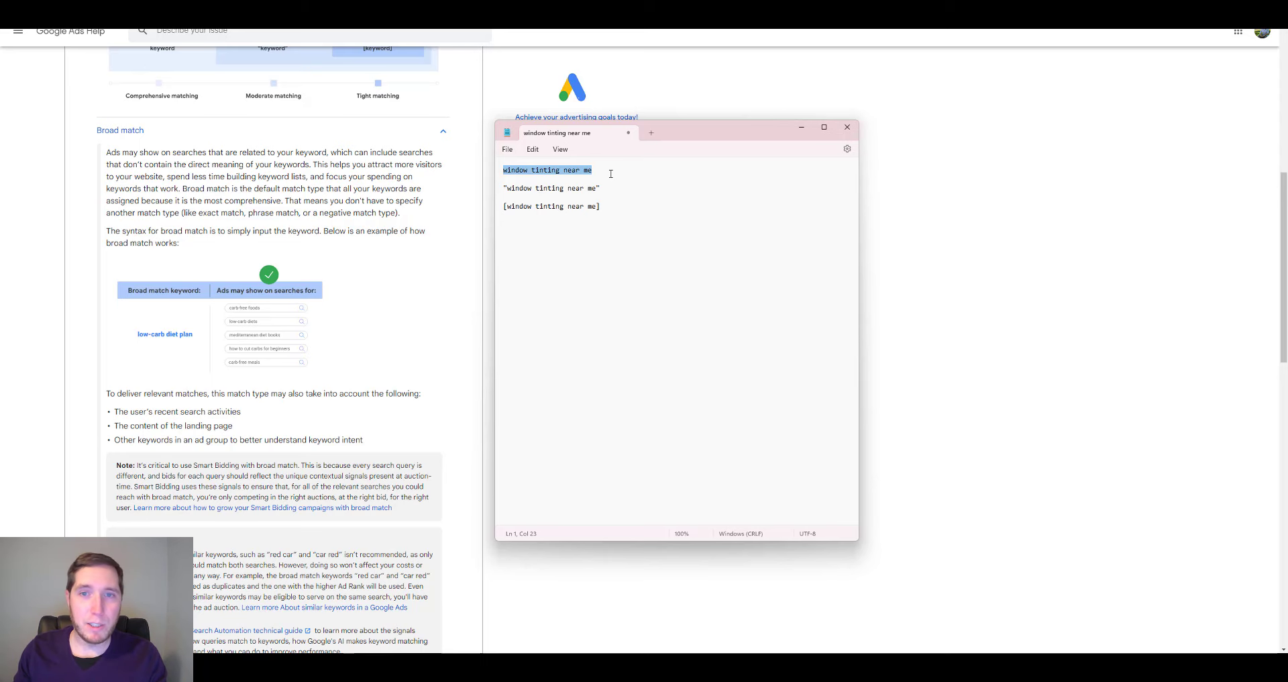
pyautogui.click(433, 130)
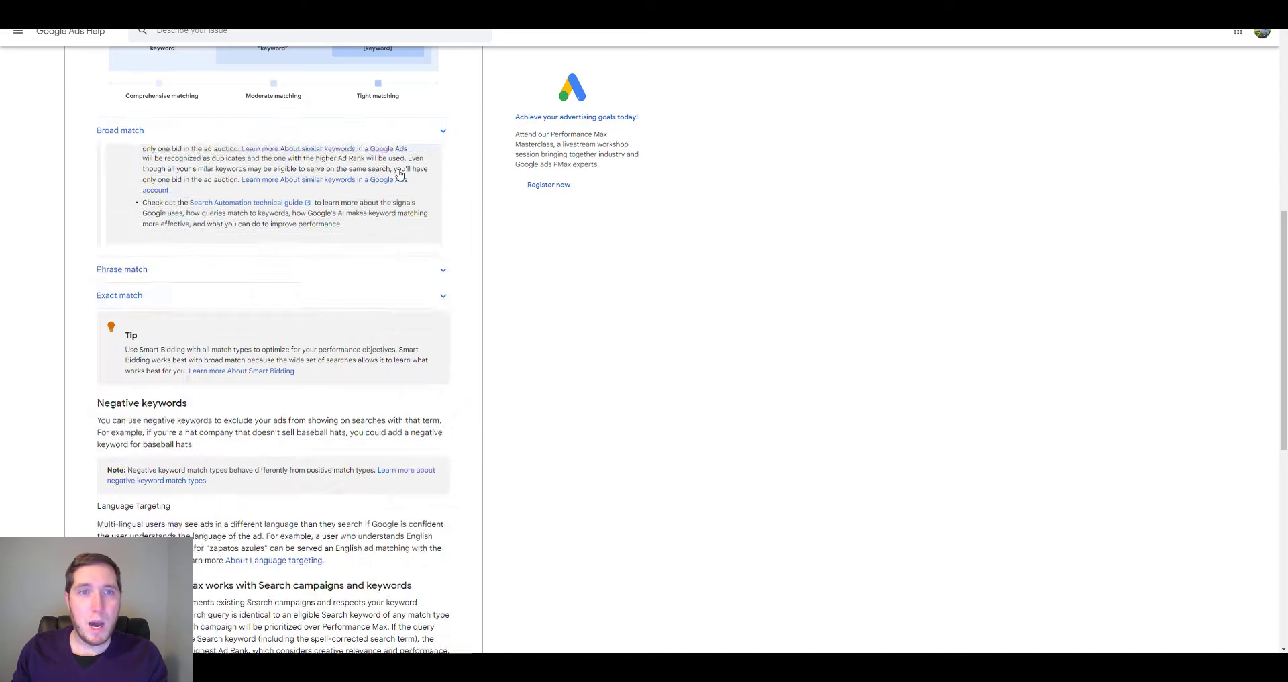
pyautogui.scroll(3, 400, 174)
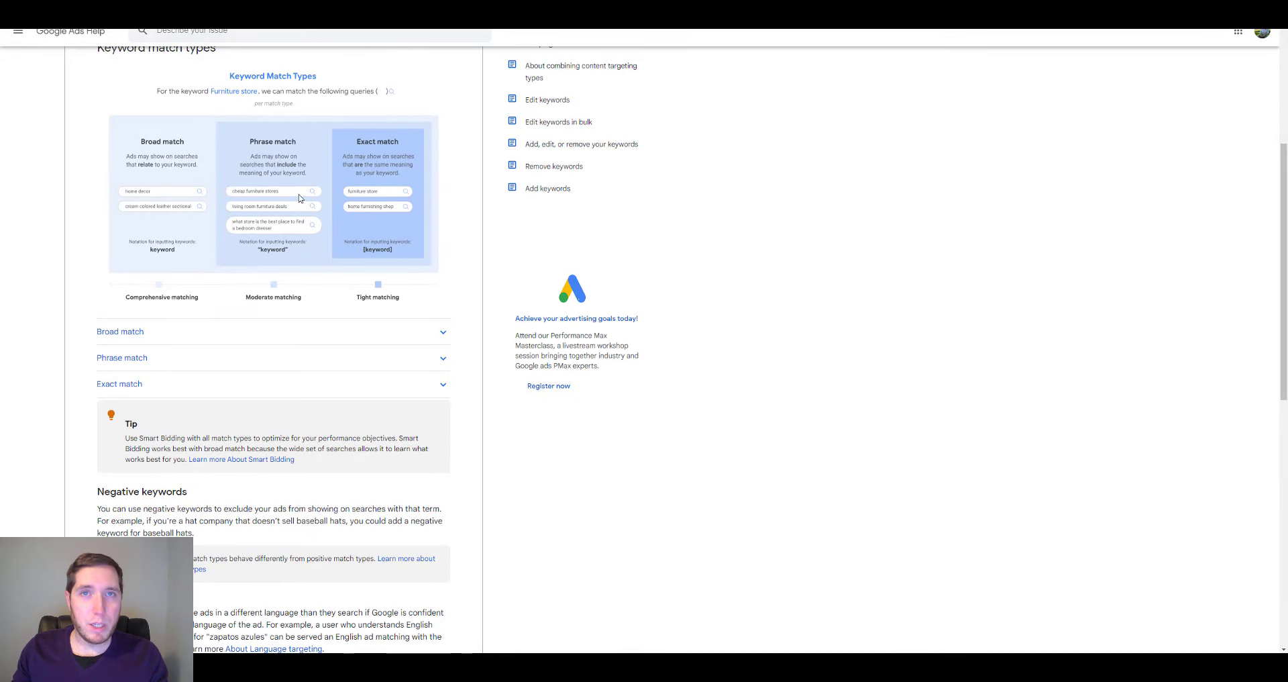
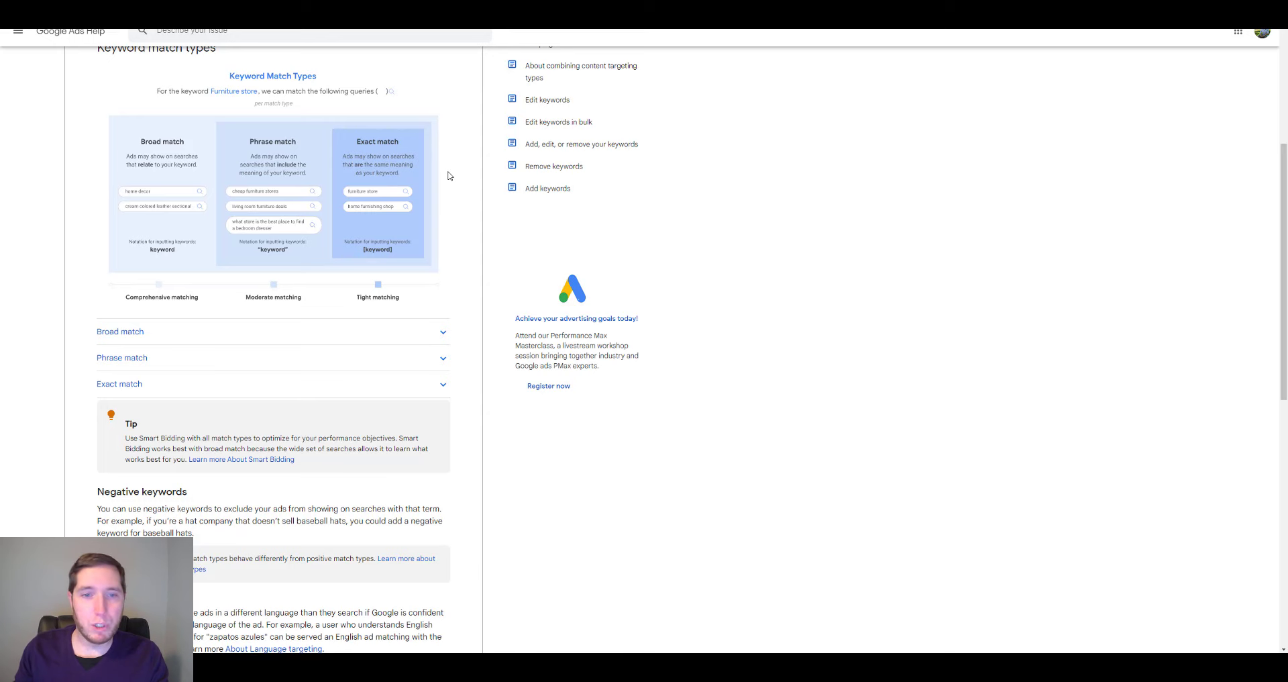
# Read the Phrase match and Exact match explanations in Google Ads Help, collapsing each, and return to the match types diagram.
pyautogui.click(440, 358)
pyautogui.scroll(-3, 338, 355)
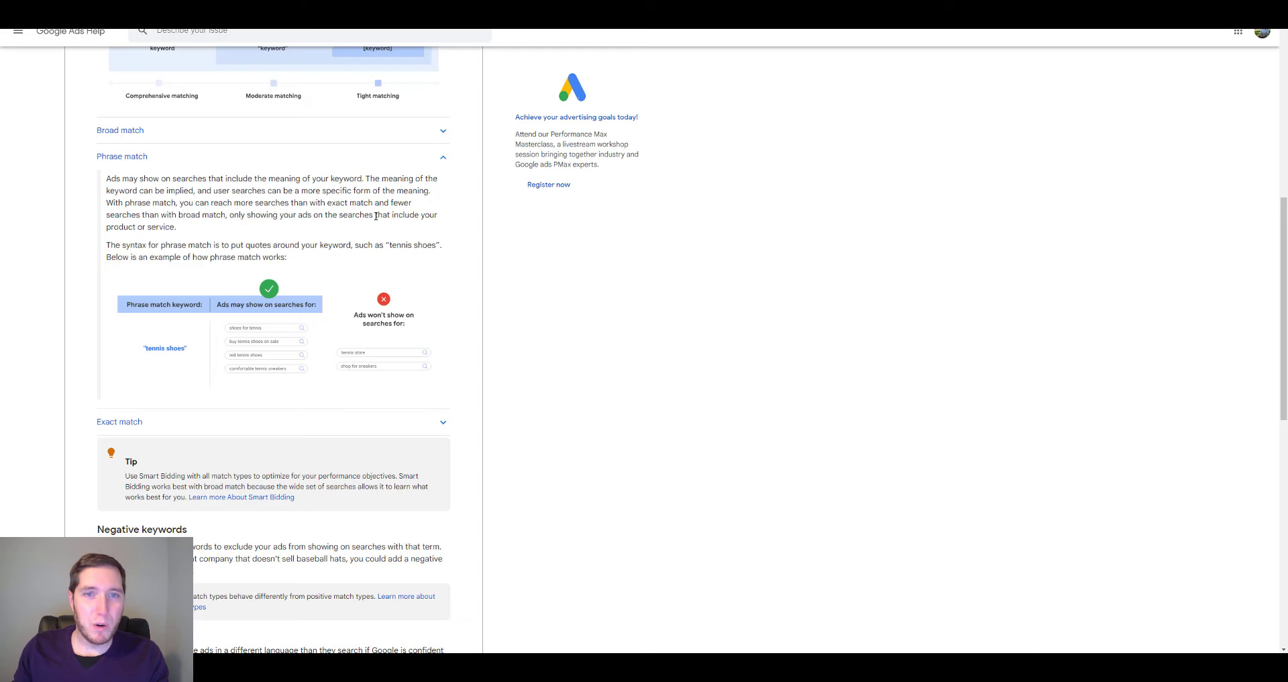
pyautogui.click(418, 151)
pyautogui.click(250, 183)
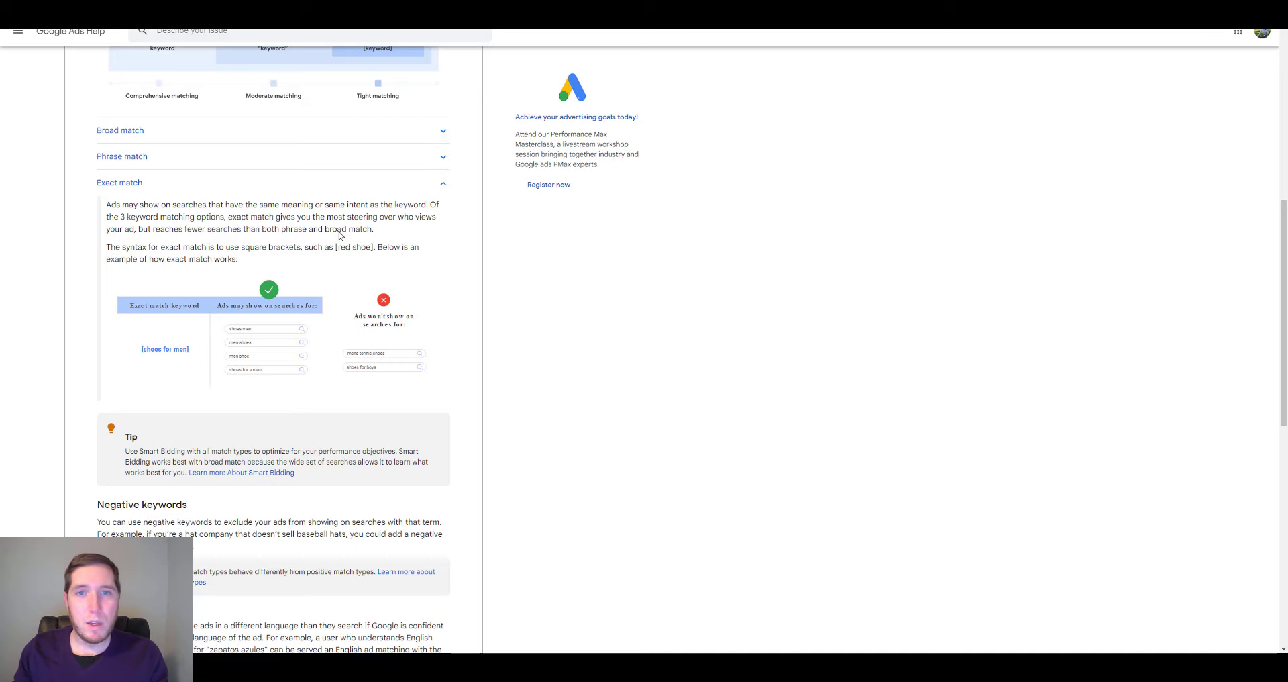
pyautogui.click(442, 182)
pyautogui.scroll(3, 477, 258)
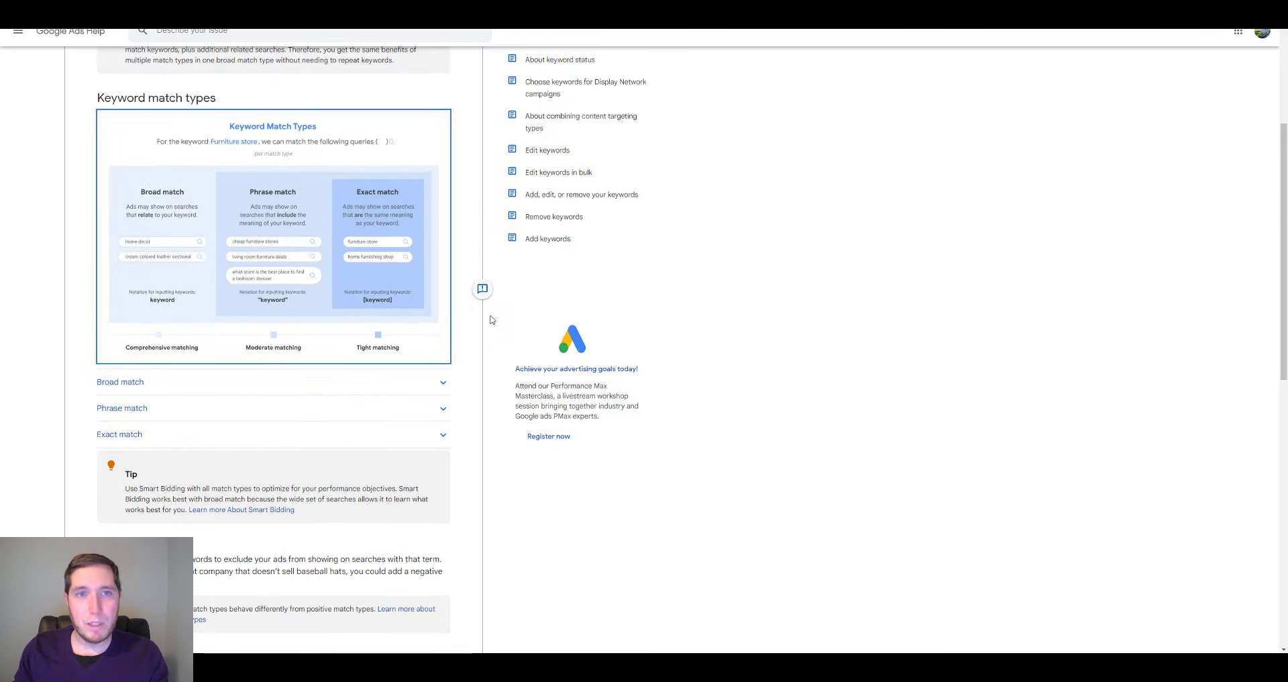
# Switch to Notepad and highlight the quoted and bracketed "window tinting near me" examples for phrase and exact match.
pyautogui.hotkey('alt', 'Tab')
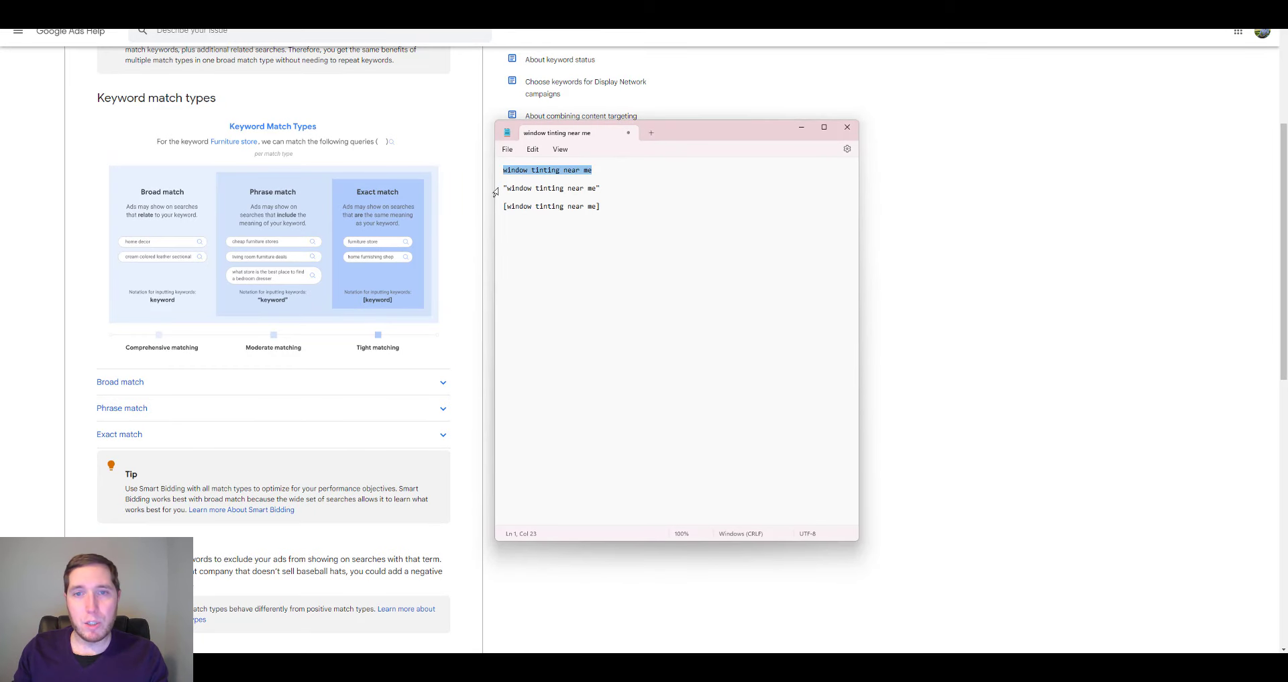
pyautogui.tripleClick(524, 194)
pyautogui.moveTo(591, 193); pyautogui.dragTo(607, 208)
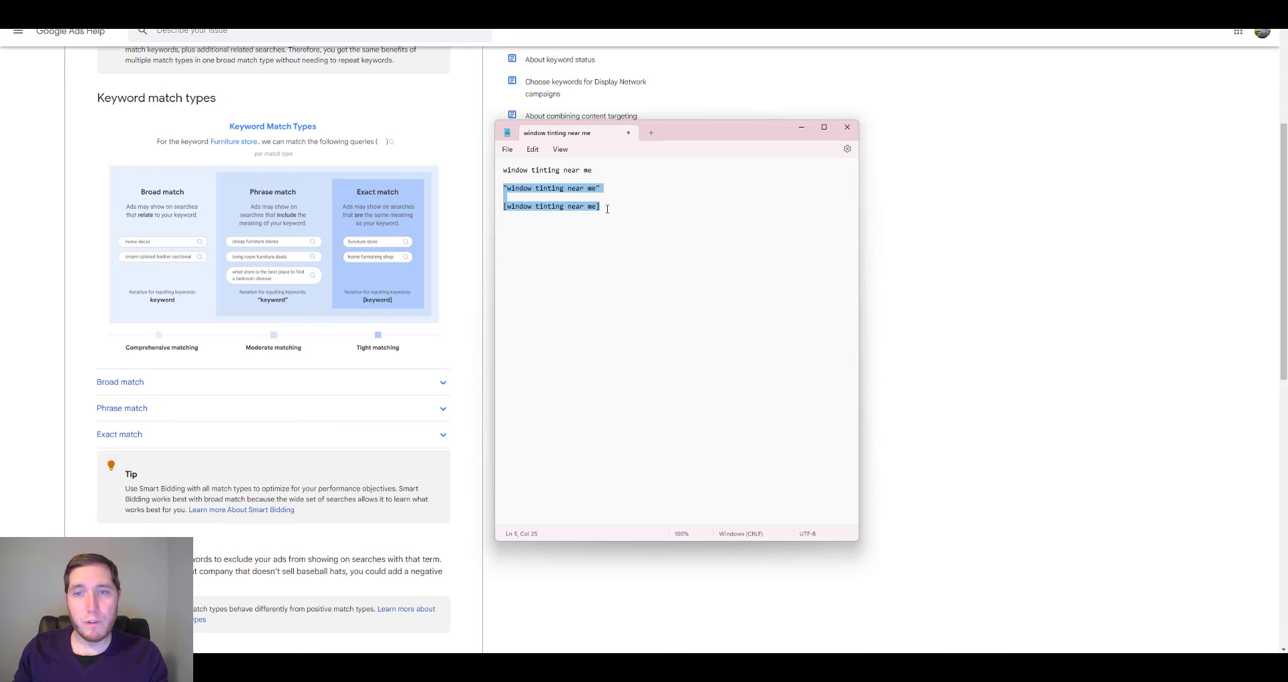
pyautogui.click(618, 213)
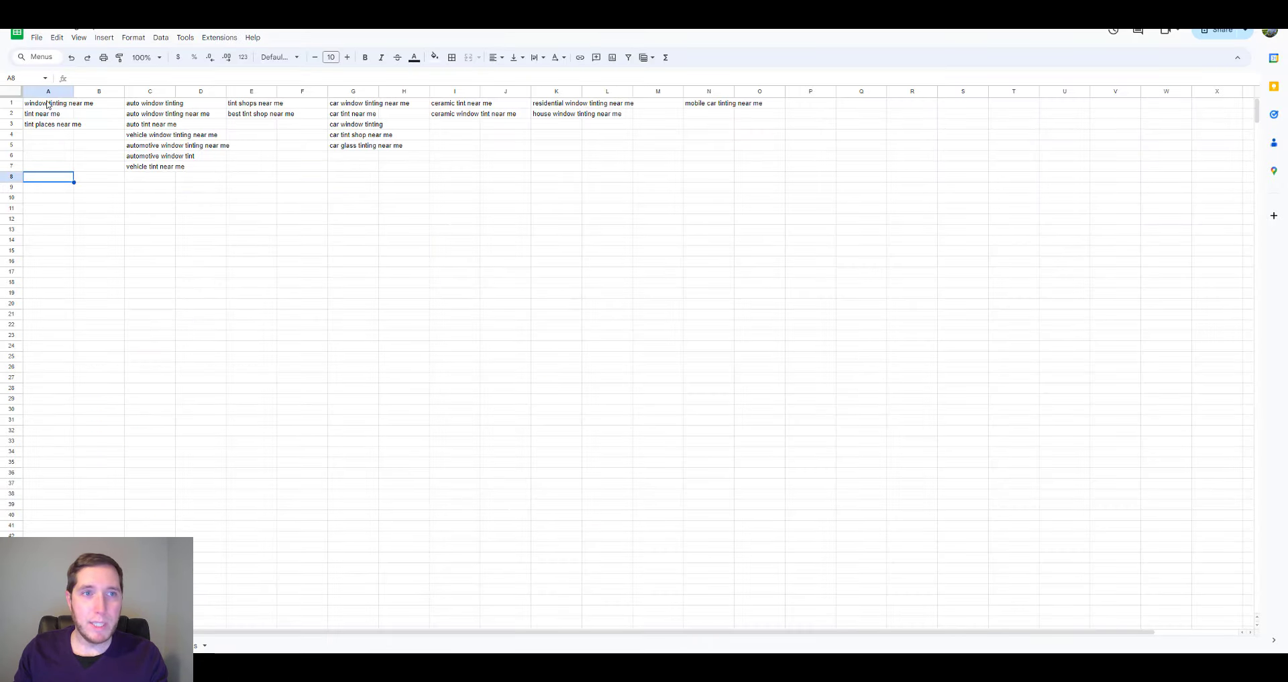
# Review all the keyword groups across columns A to N of the spreadsheet.
pyautogui.moveTo(47, 103); pyautogui.dragTo(695, 178)
pyautogui.click(454, 228)
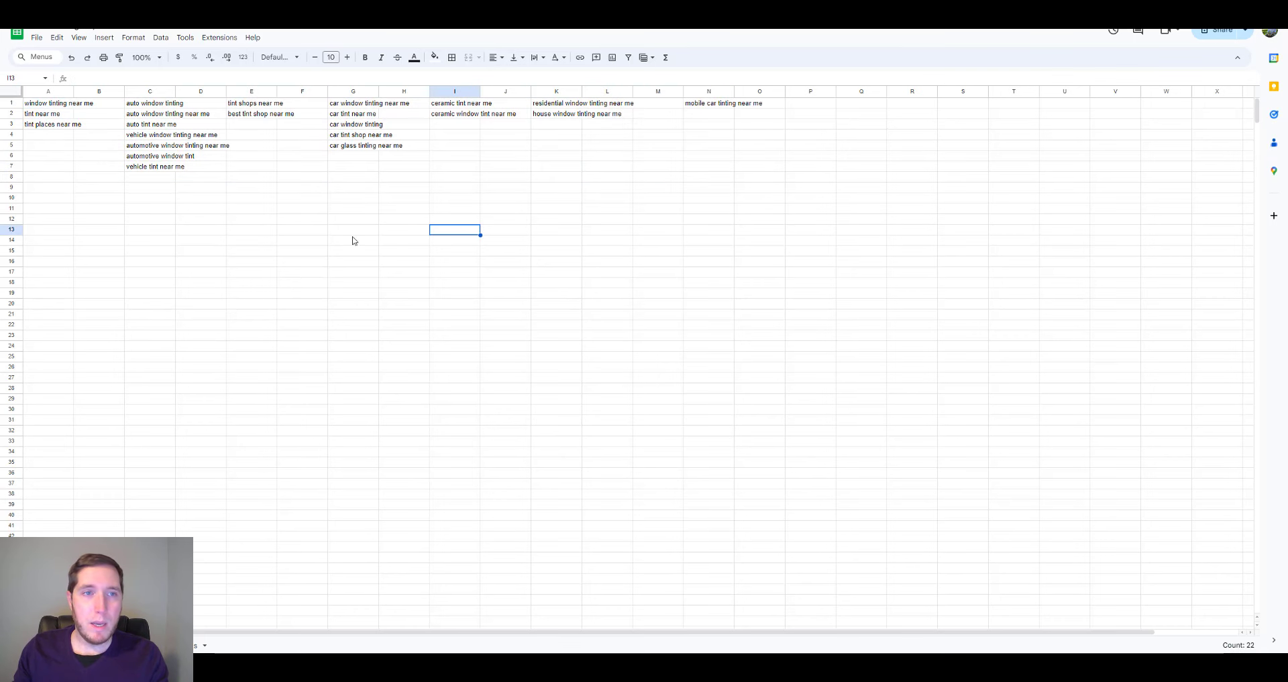
pyautogui.click(47, 179)
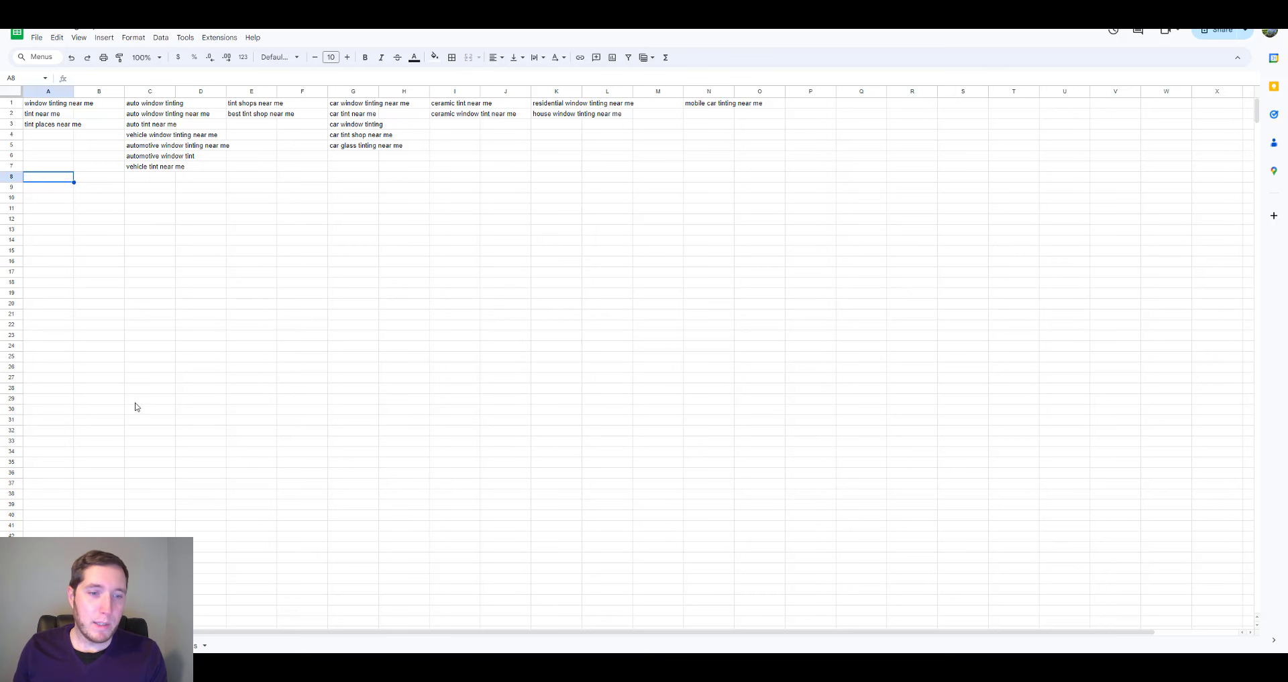
# Open the empty sheet and copy "$100" from the Keyword Planner idea "$100 window tinting near me" into cell A1.
pyautogui.click(174, 645)
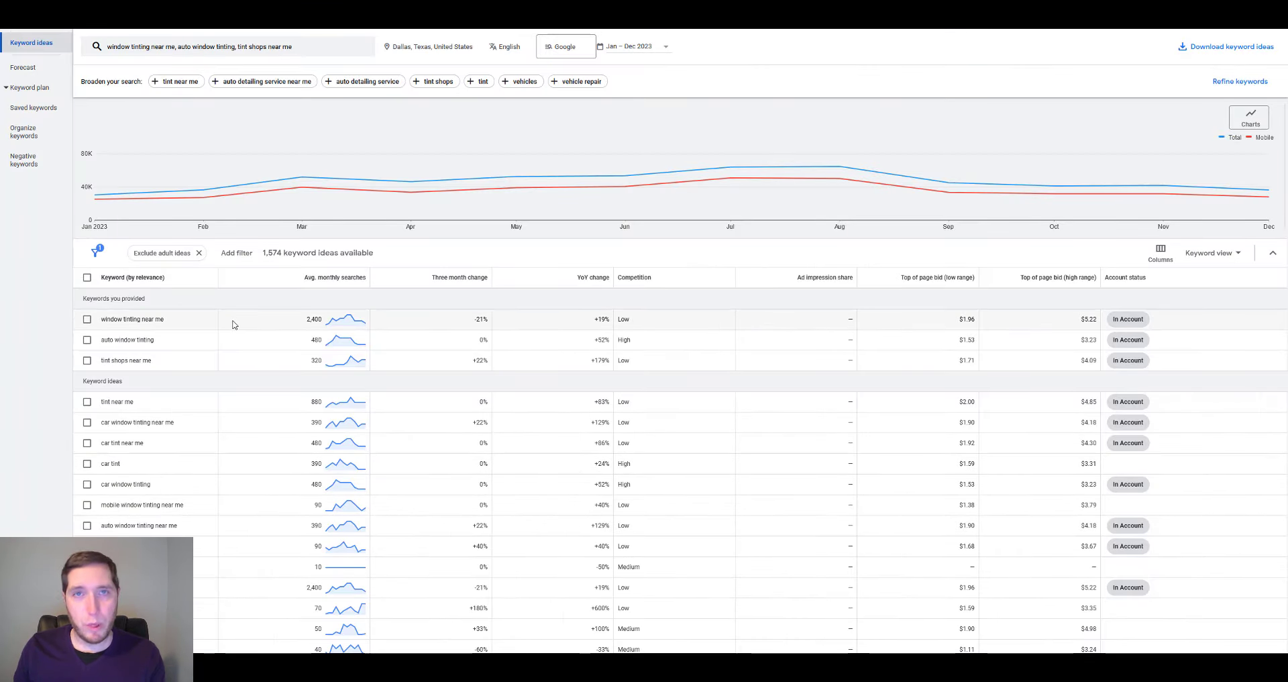
pyautogui.scroll(-2, 213, 368)
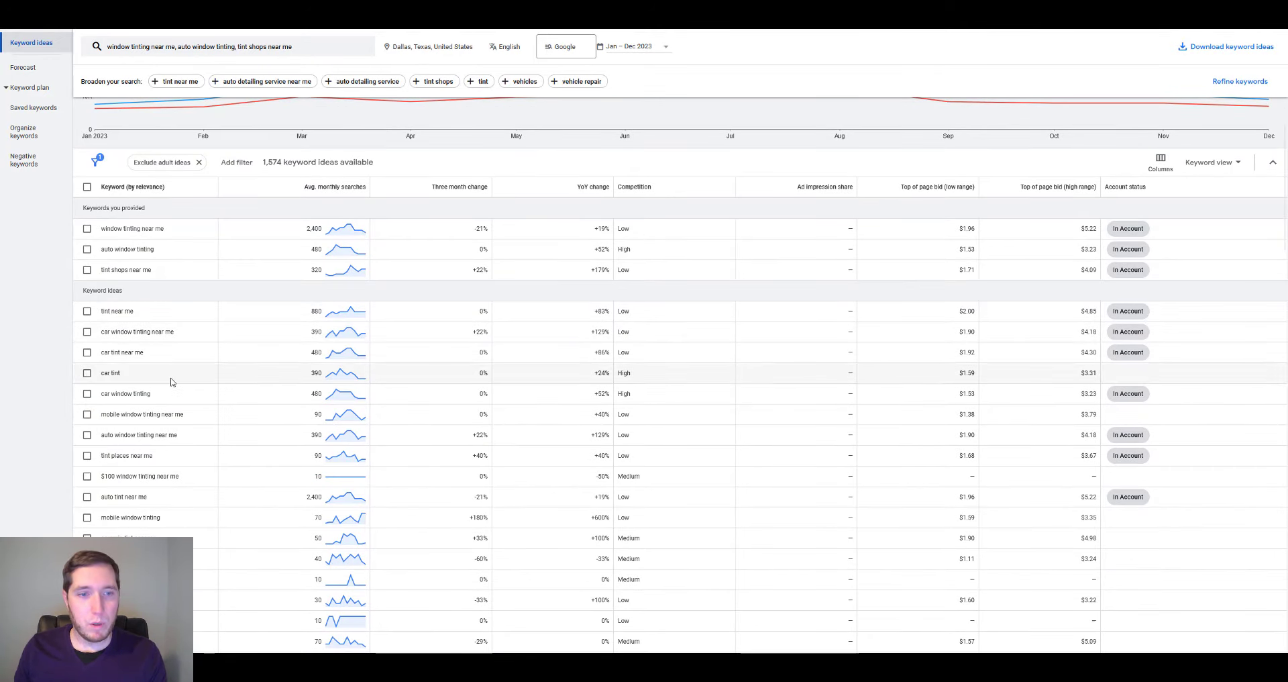
pyautogui.scroll(-1, 159, 379)
pyautogui.moveTo(116, 430); pyautogui.dragTo(102, 431)
pyautogui.hotkey('ctrl', 'c')
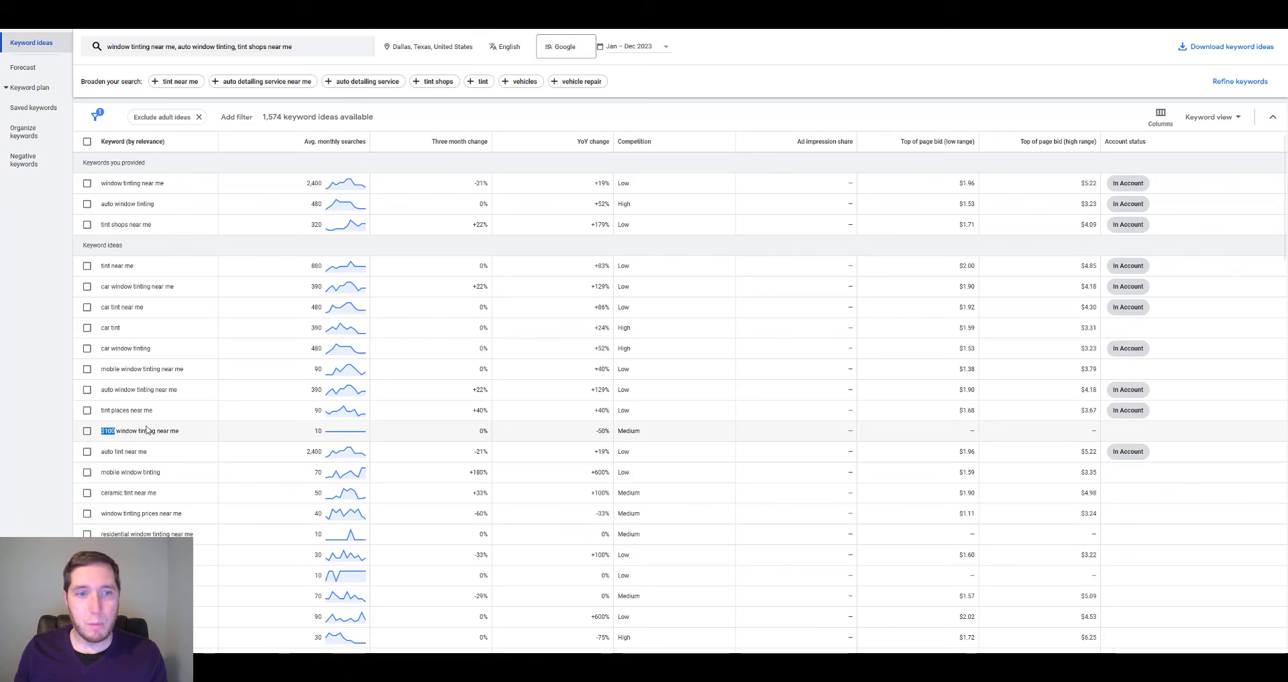
pyautogui.hotkey('alt', 'Tab')
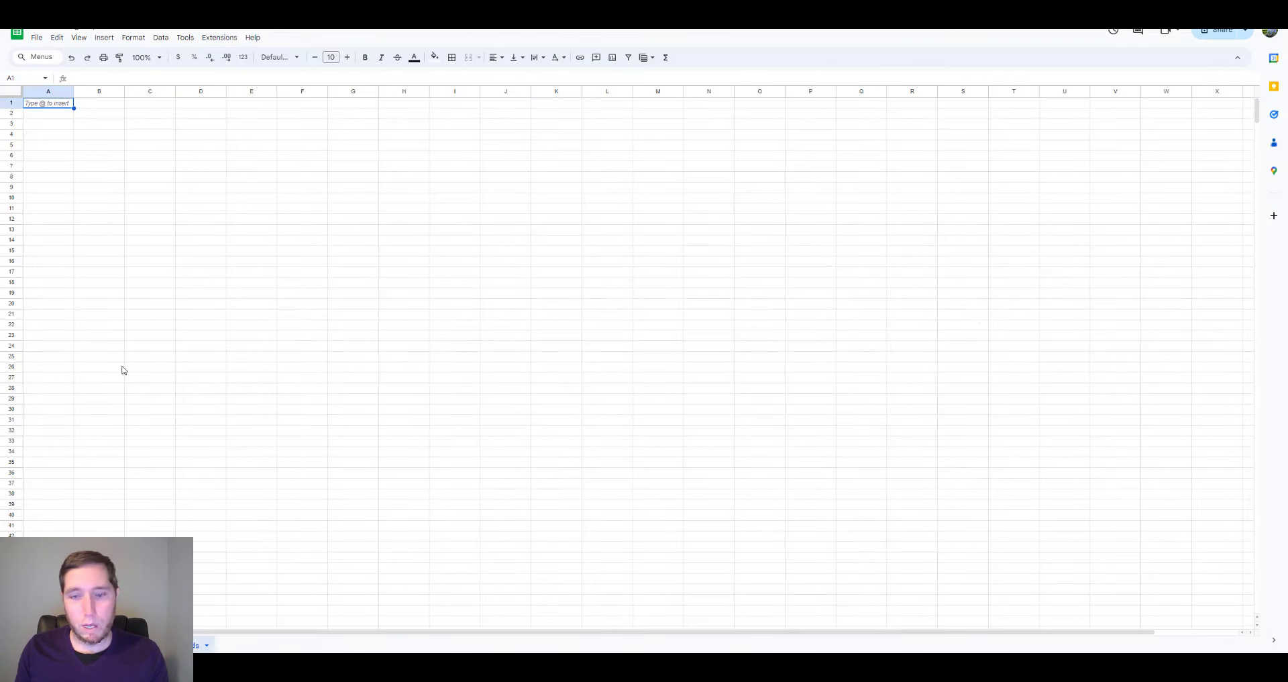
pyautogui.hotkey('ctrl', 'v')
pyautogui.press('Return')
# Pick out "mobile" from the "mobile window tinting" idea in Keyword Planner and enter it in cell A2 of the new list.
pyautogui.hotkey('alt', 'Tab')
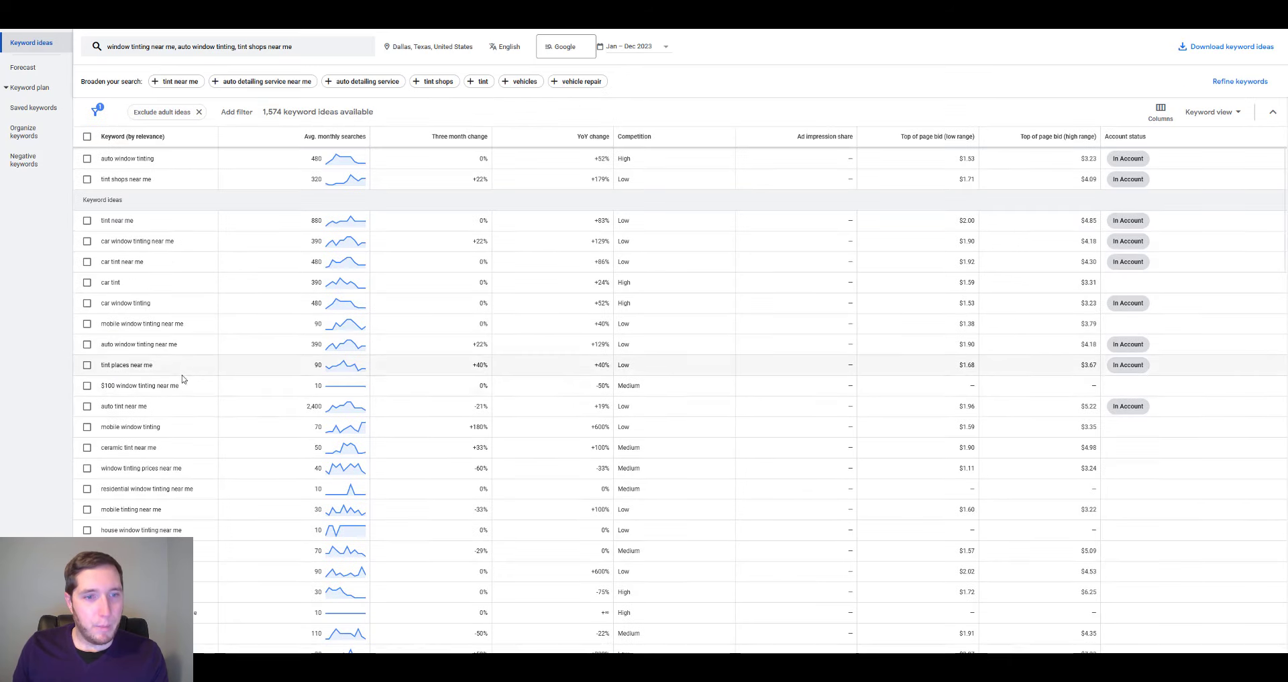
pyautogui.doubleClick(109, 428)
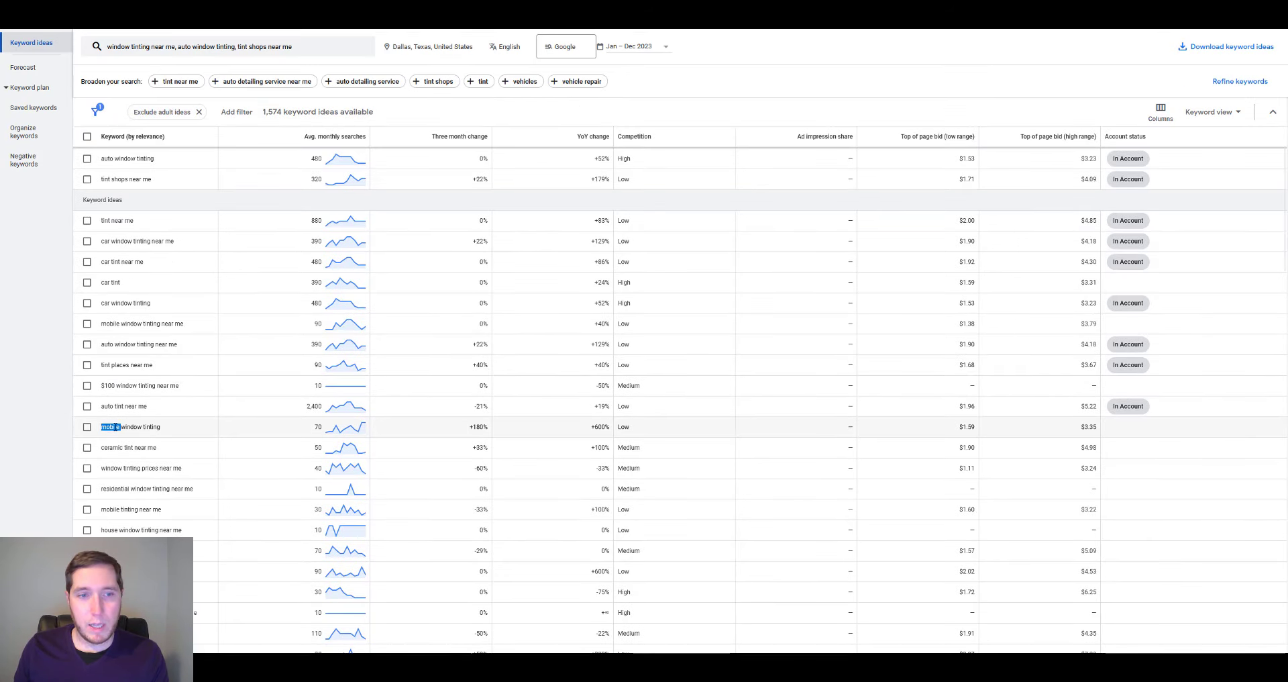
pyautogui.hotkey('alt', 'Tab')
pyautogui.write('mobile')
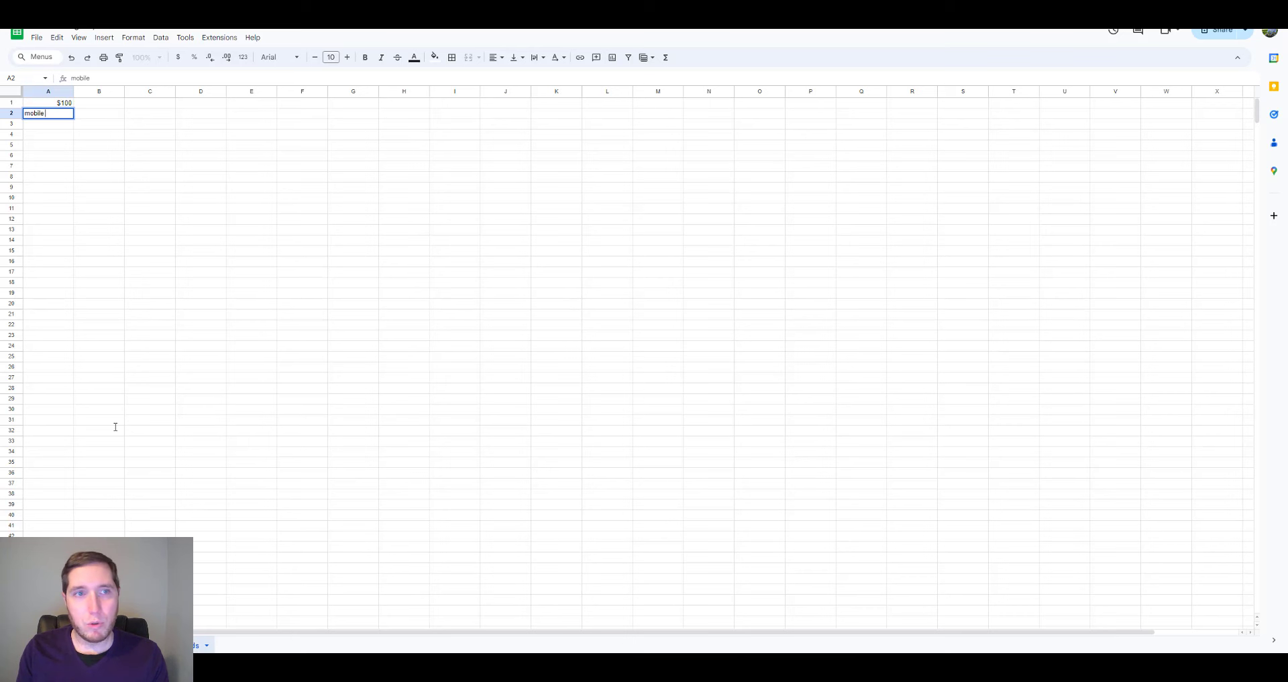
pyautogui.press('Return')
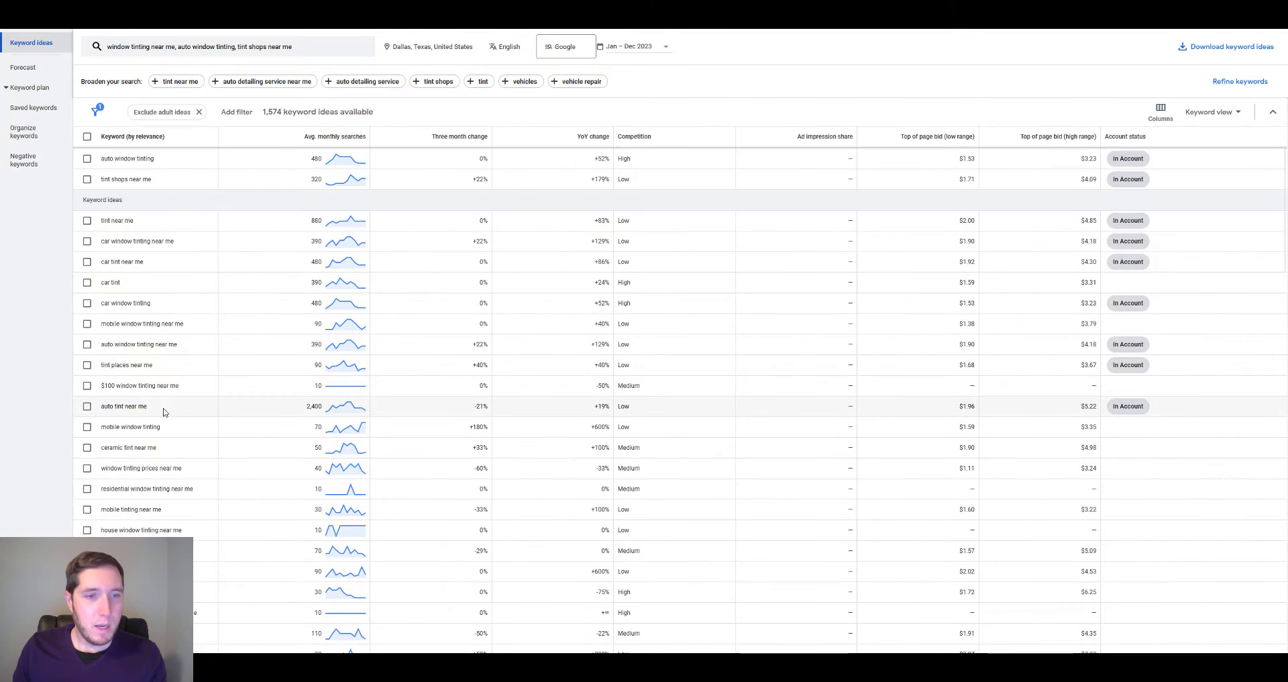
# Copy "residential" from the "residential window tinting near me" idea in Keyword Planner into cell A3 of the list.
pyautogui.scroll(-1, 168, 412)
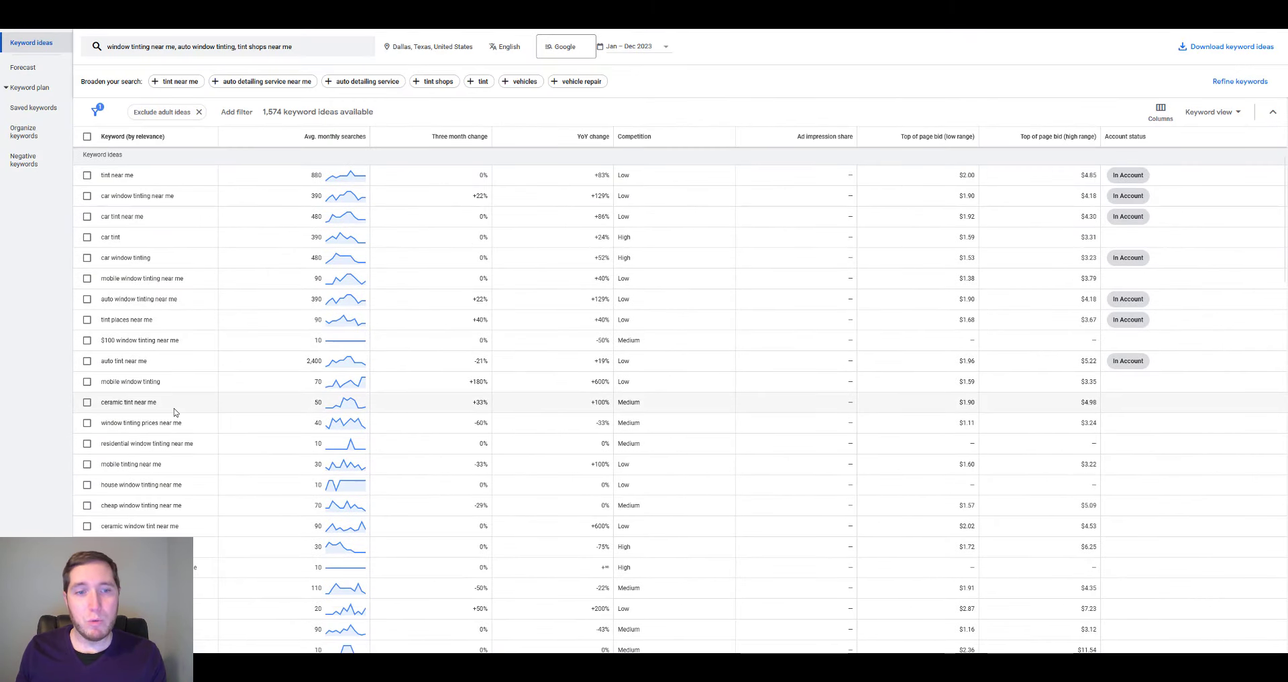
pyautogui.doubleClick(107, 443)
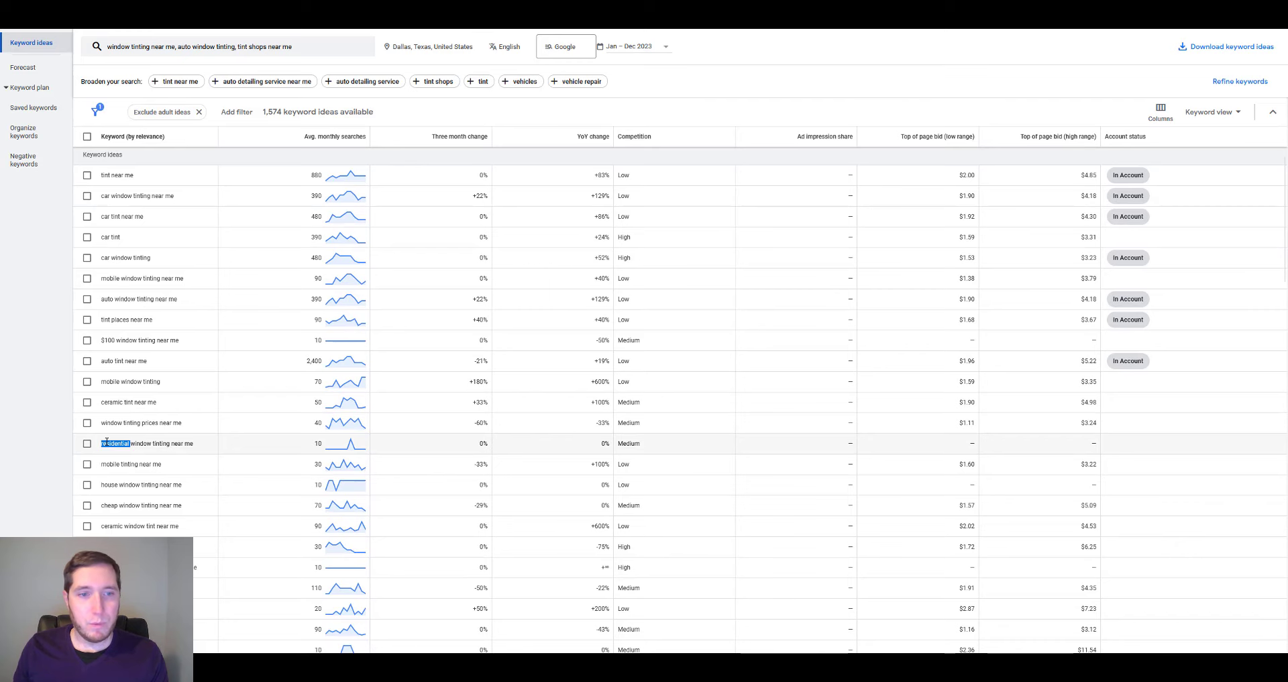
pyautogui.hotkey('ctrl', 'c')
pyautogui.hotkey('alt', 'Tab')
pyautogui.hotkey('ctrl', 'v')
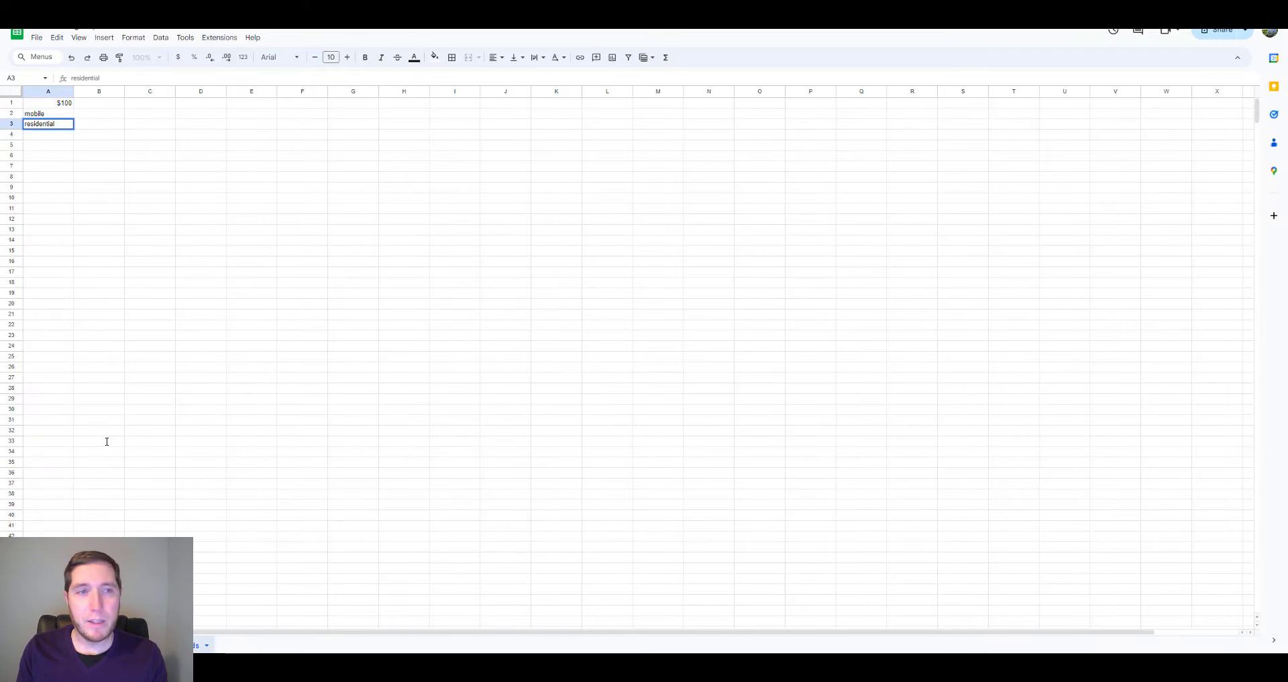
pyautogui.press('Return')
# Copy "house" from the "house window tinting near me" idea in Keyword Planner into cell A4 of the list.
pyautogui.hotkey('alt', 'Tab')
pyautogui.scroll(-1, 130, 453)
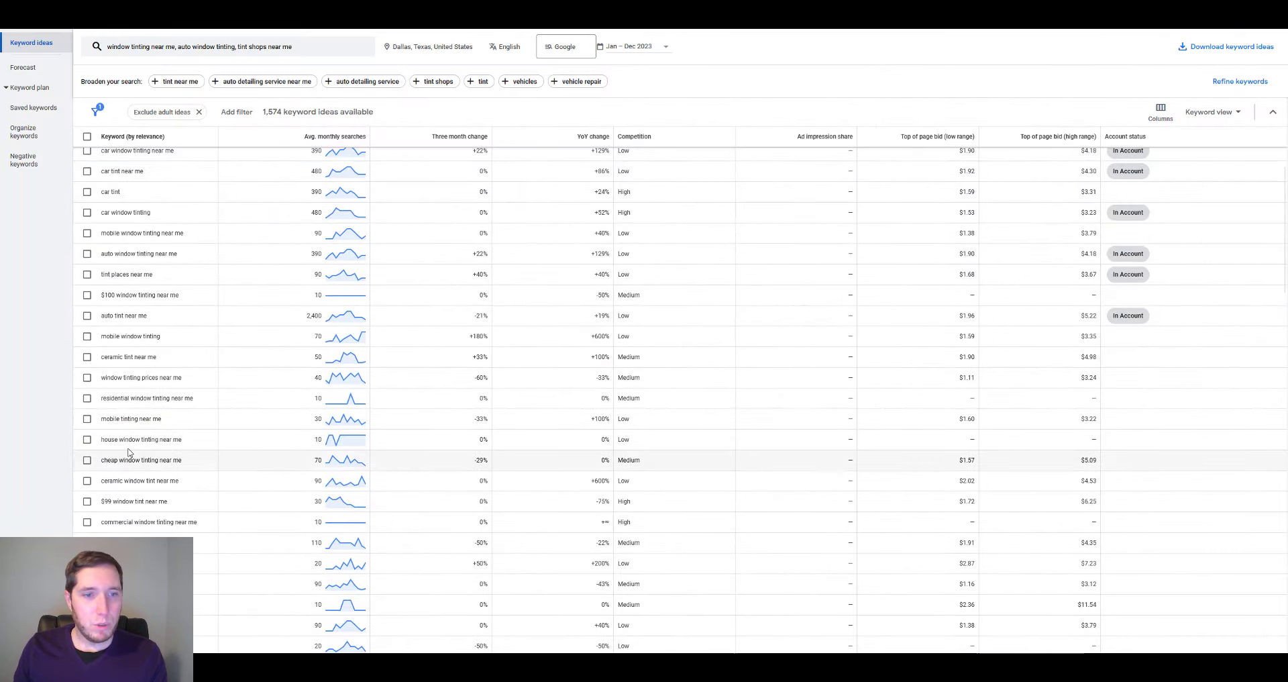
pyautogui.doubleClick(108, 438)
pyautogui.hotkey('ctrl', 'c')
pyautogui.hotkey('alt', 'Tab')
pyautogui.hotkey('ctrl', 'v')
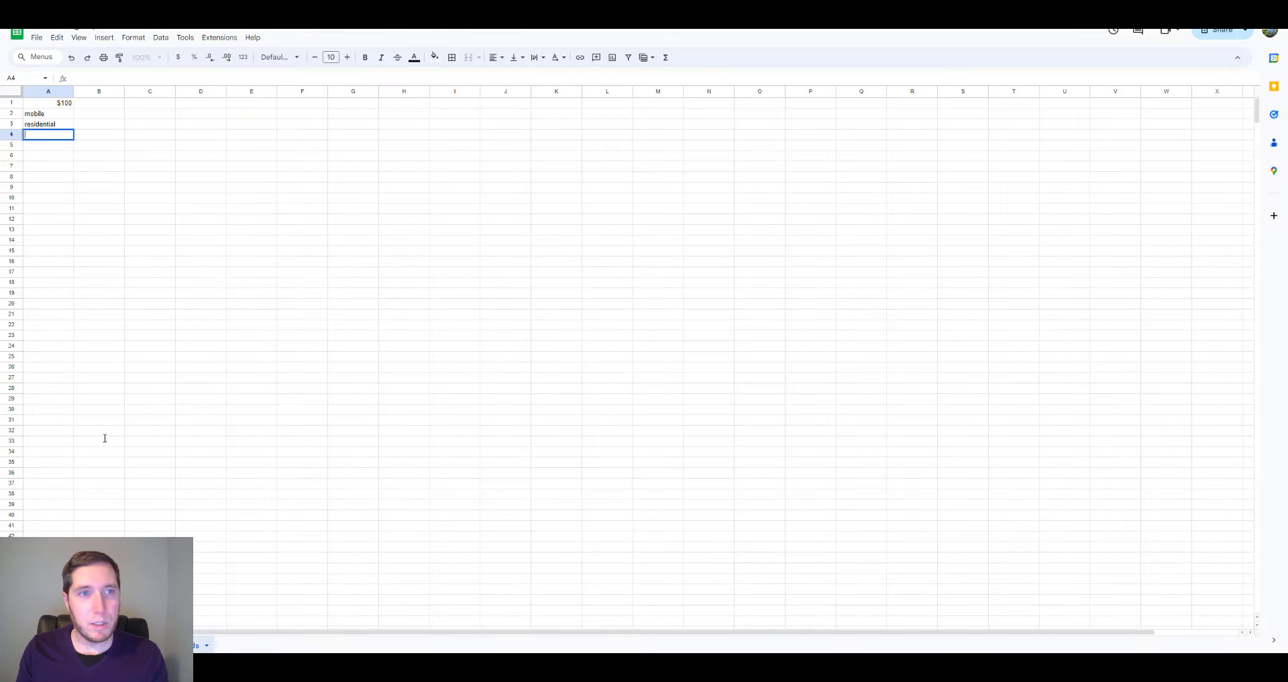
pyautogui.press('Return')
# Check the "ceramic" and "$99 window tint near me" ideas in Keyword Planner and enter "$99" in cell A5 of the list.
pyautogui.hotkey('alt', 'Tab')
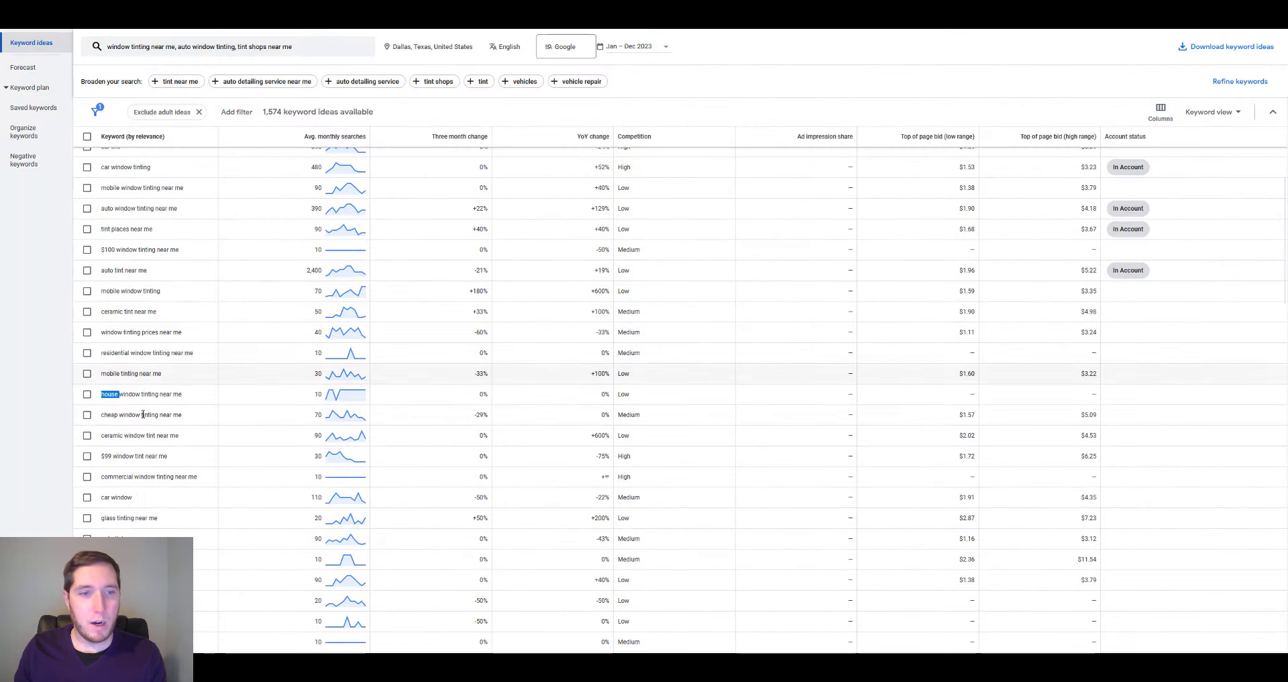
pyautogui.scroll(-2, 128, 412)
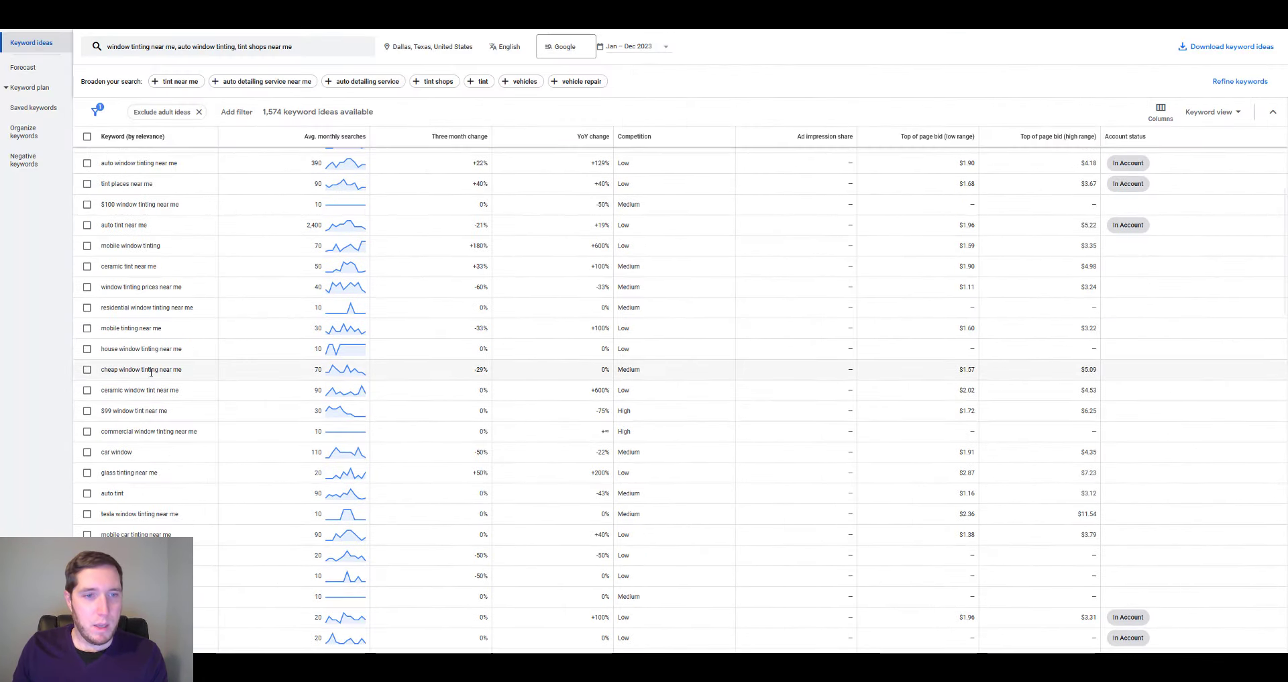
pyautogui.doubleClick(111, 391)
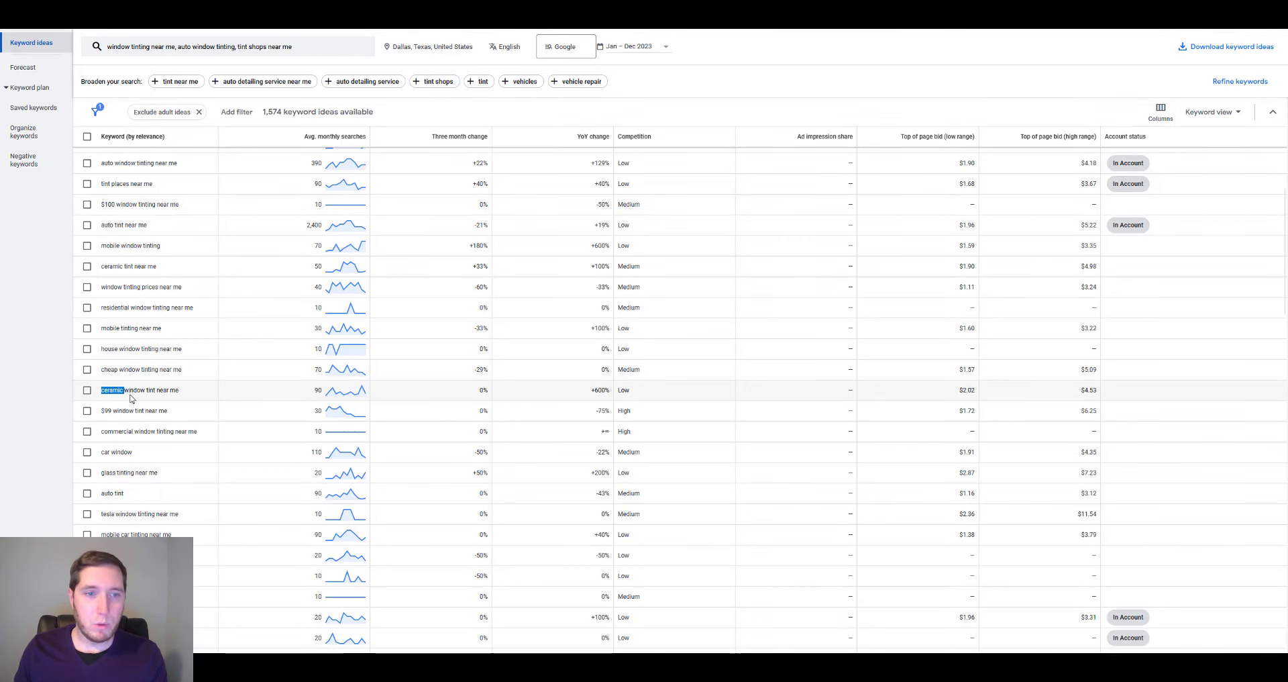
pyautogui.doubleClick(108, 411)
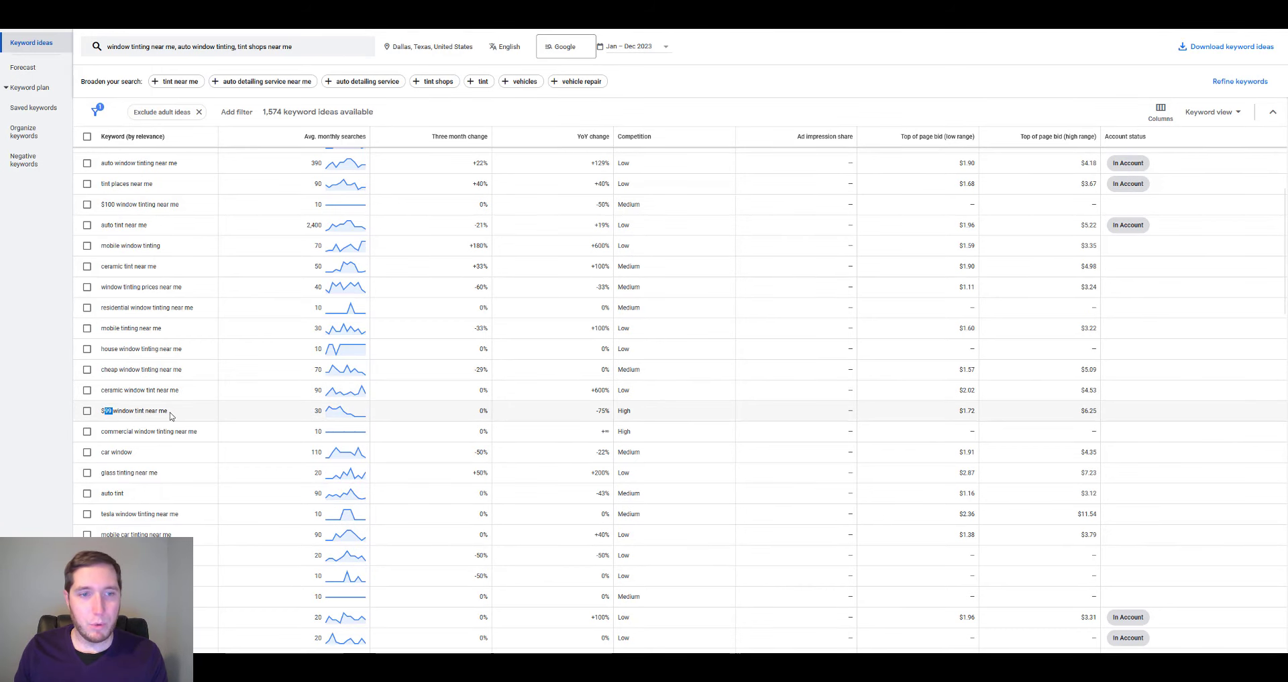
pyautogui.hotkey('ctrl', 'Tab')
pyautogui.write('$99')
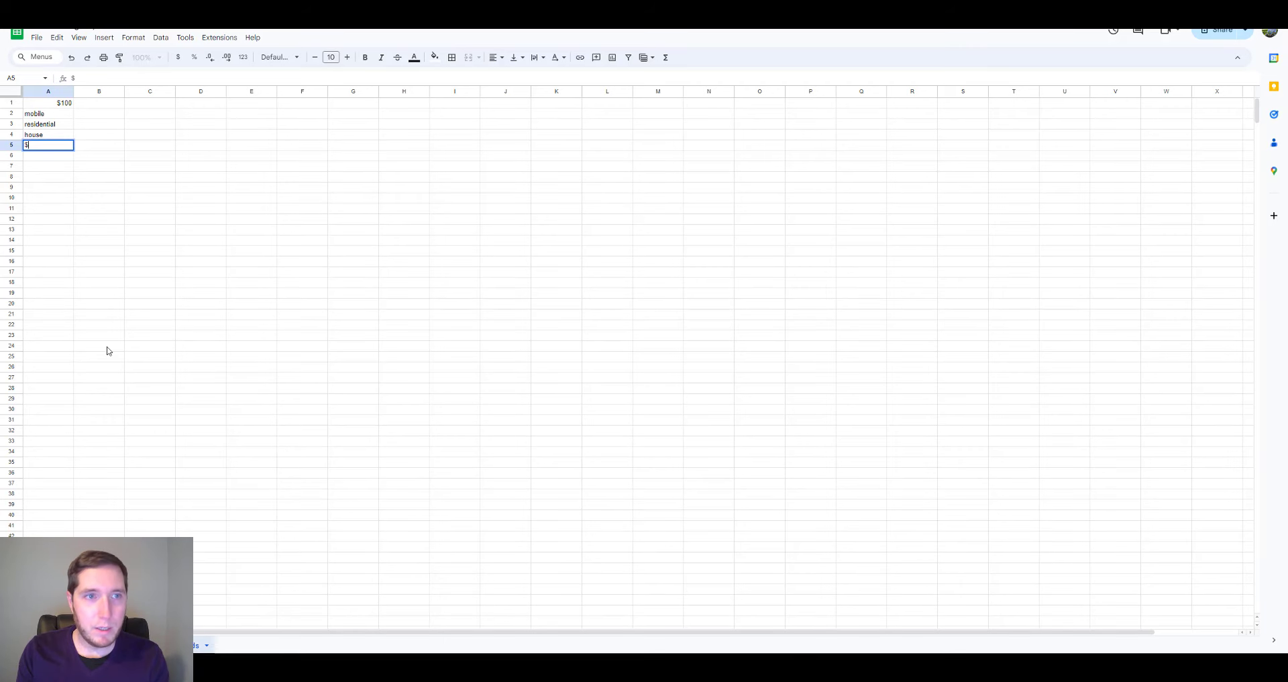
pyautogui.press('Return')
# Browse the Keyword Planner ideas below "$99 window tint near me" for further terms, and return to the spreadsheet list.
pyautogui.hotkey('ctrl', 'Tab')
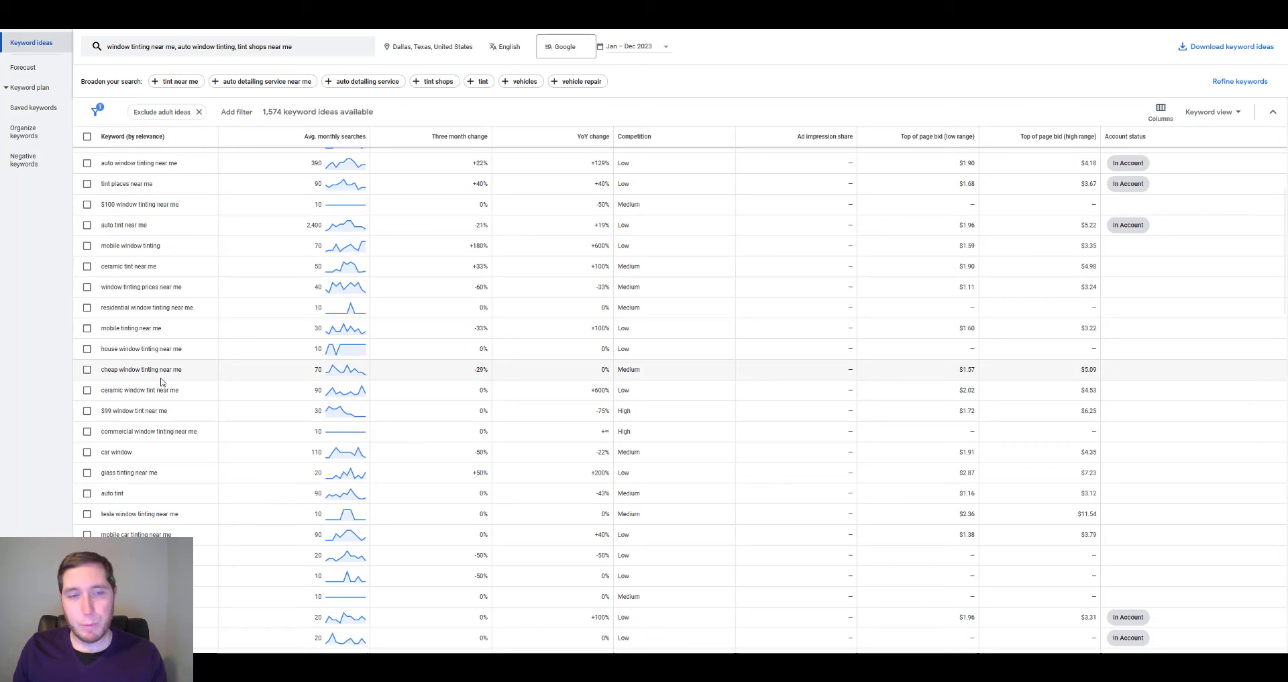
pyautogui.scroll(-1, 169, 384)
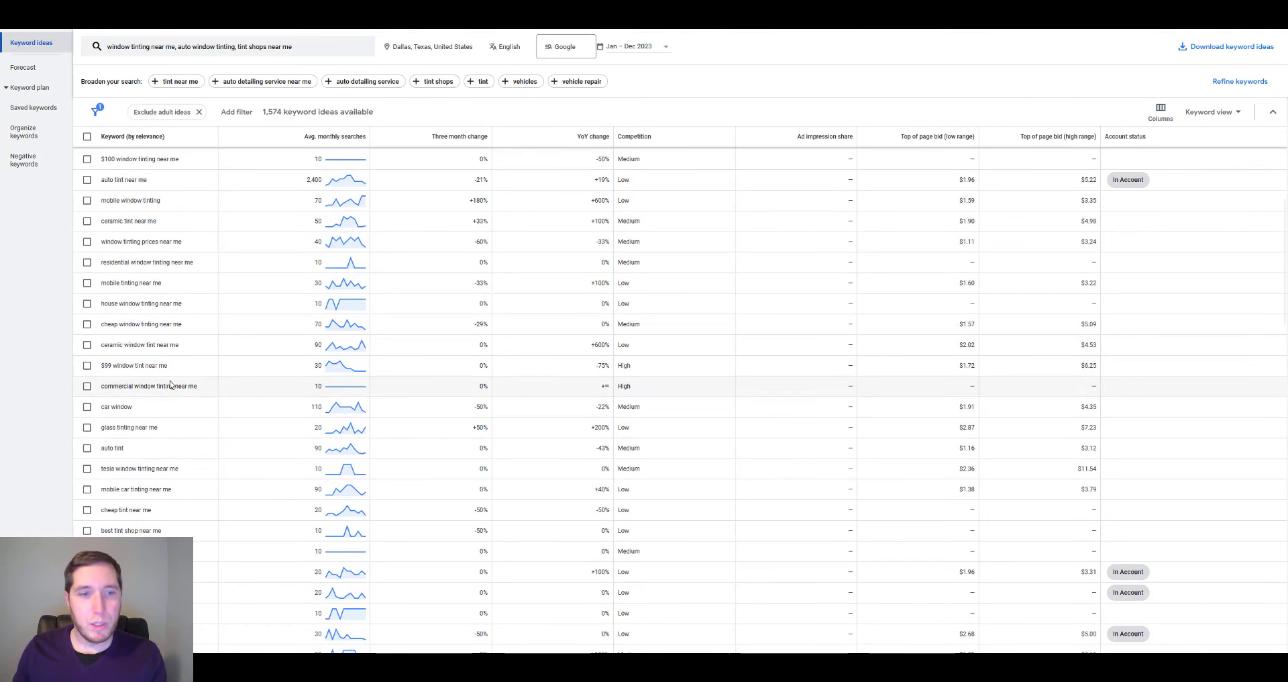
pyautogui.scroll(-3, 173, 375)
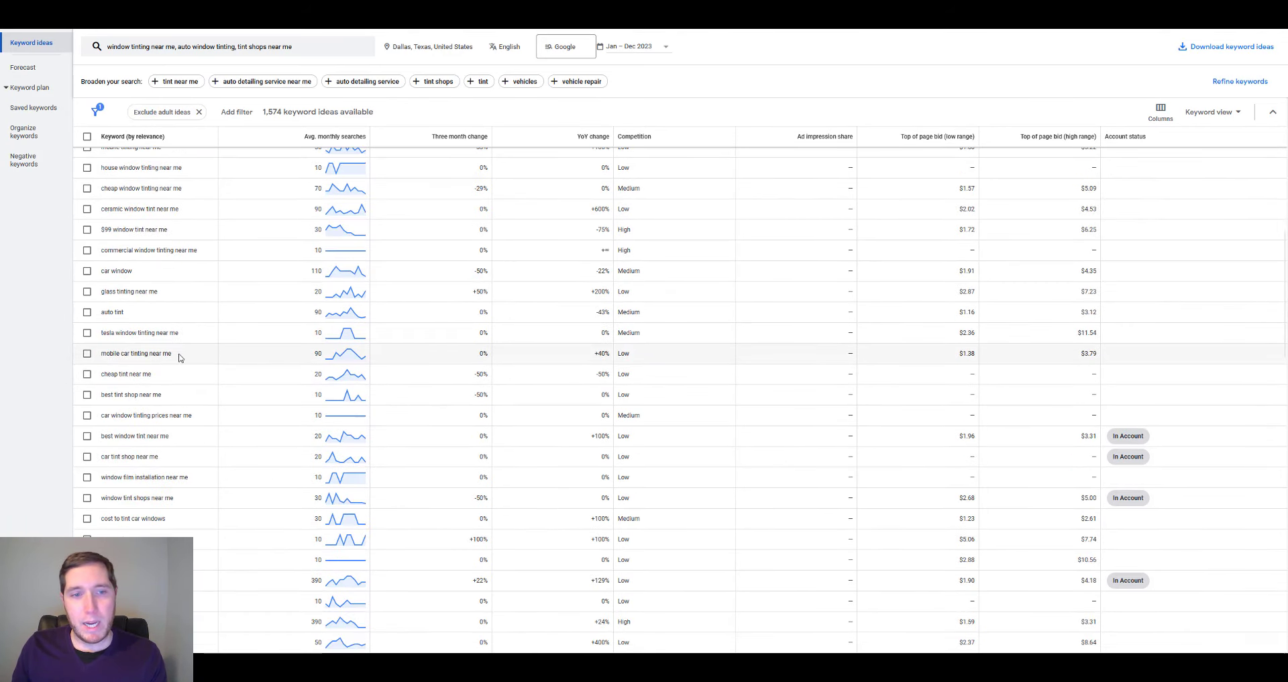
pyautogui.scroll(-3, 179, 357)
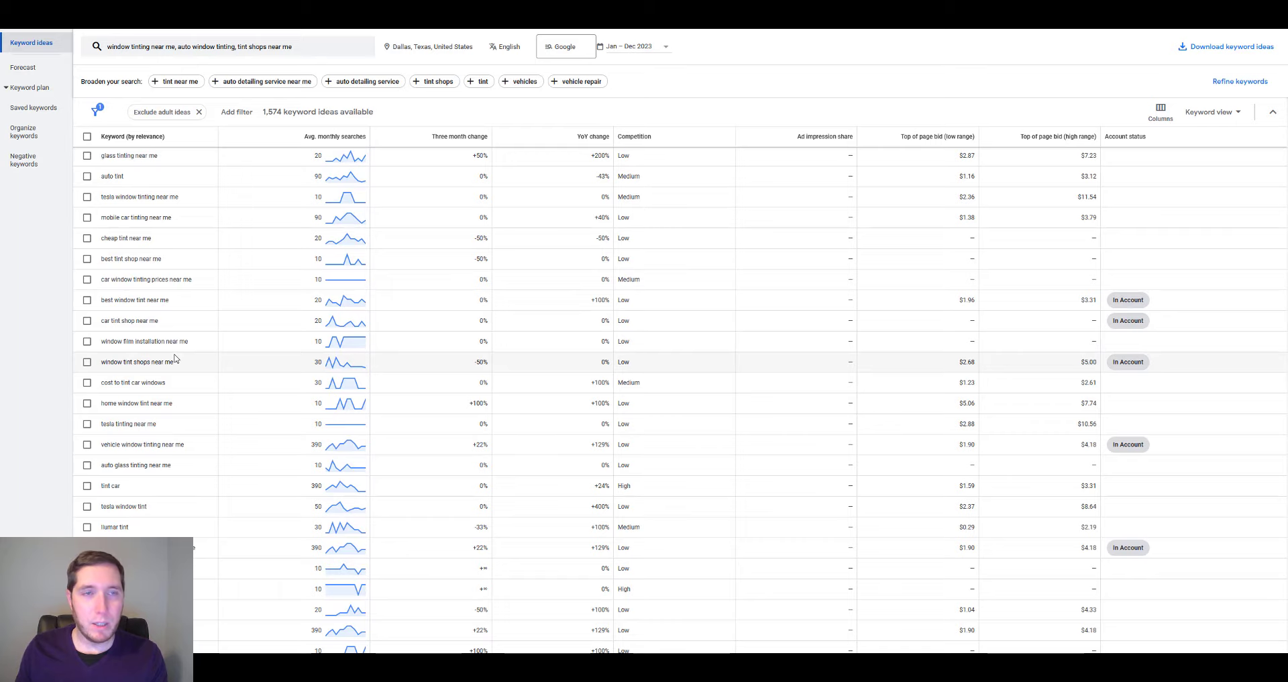
pyautogui.hotkey('ctrl', 'Tab')
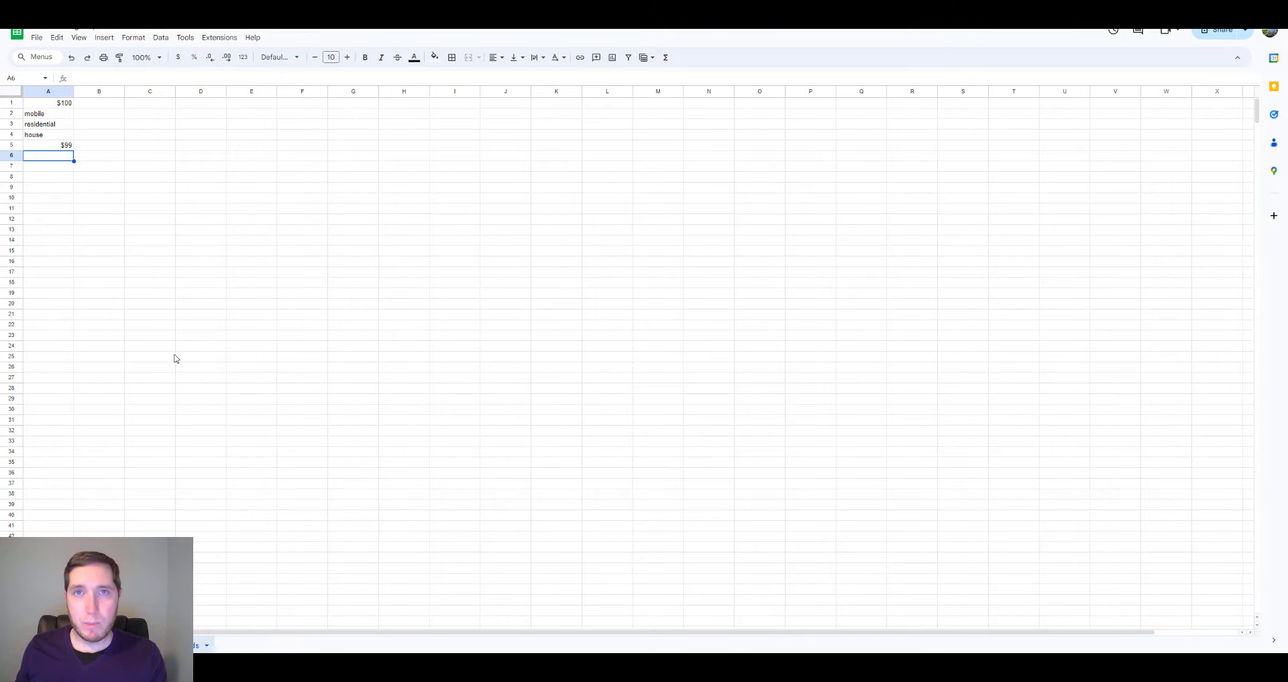